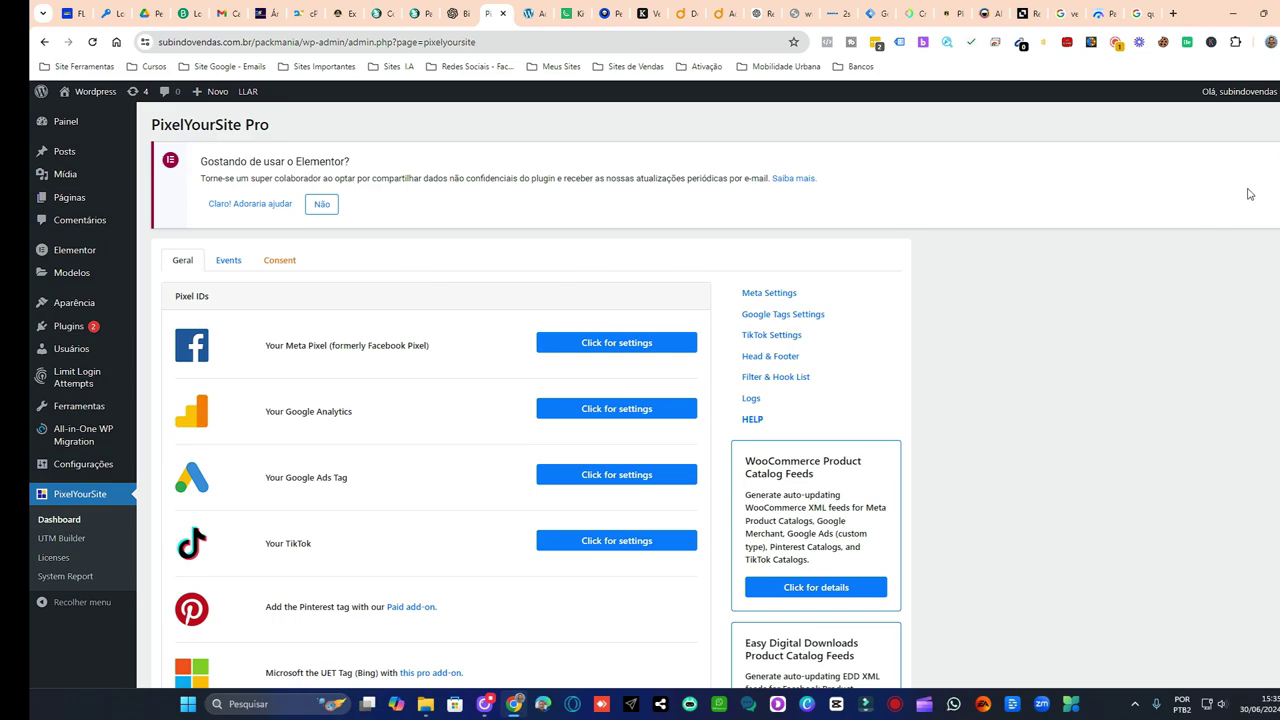
Dismiss the Elementor notice, expand the Meta Pixel settings, and review the plugin's general options
left_click(1277, 155)
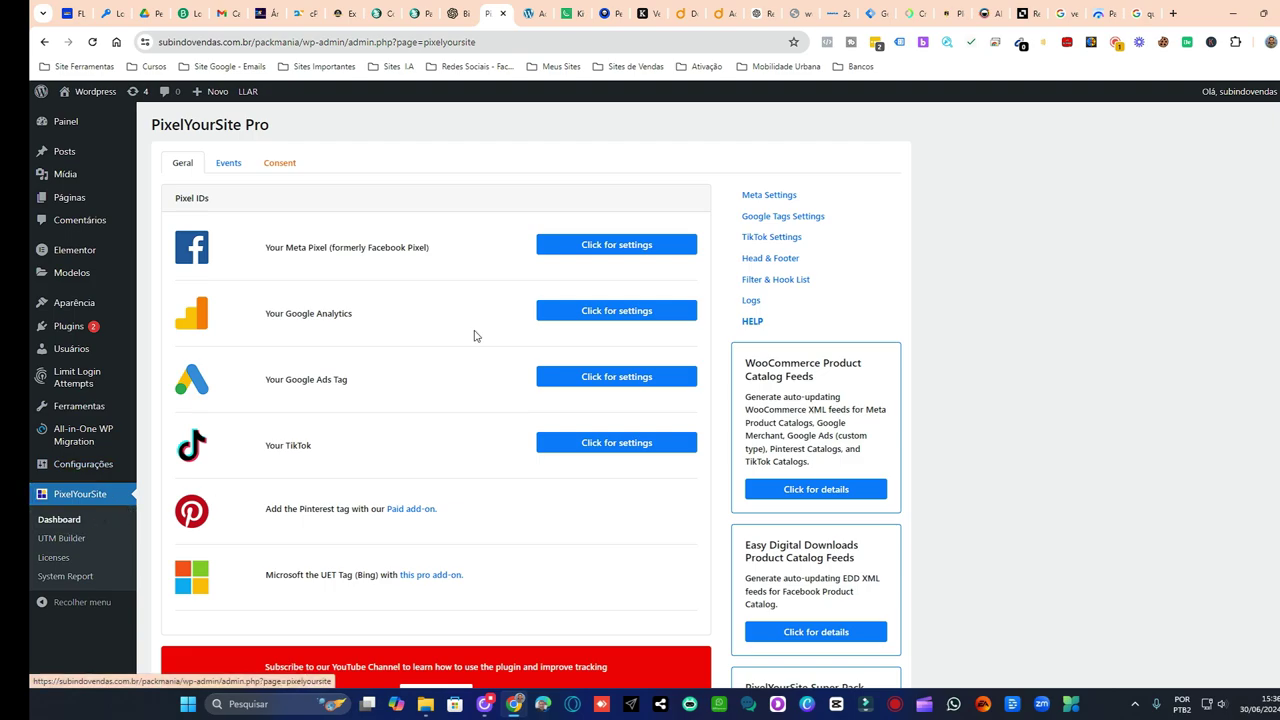
left_click(608, 250)
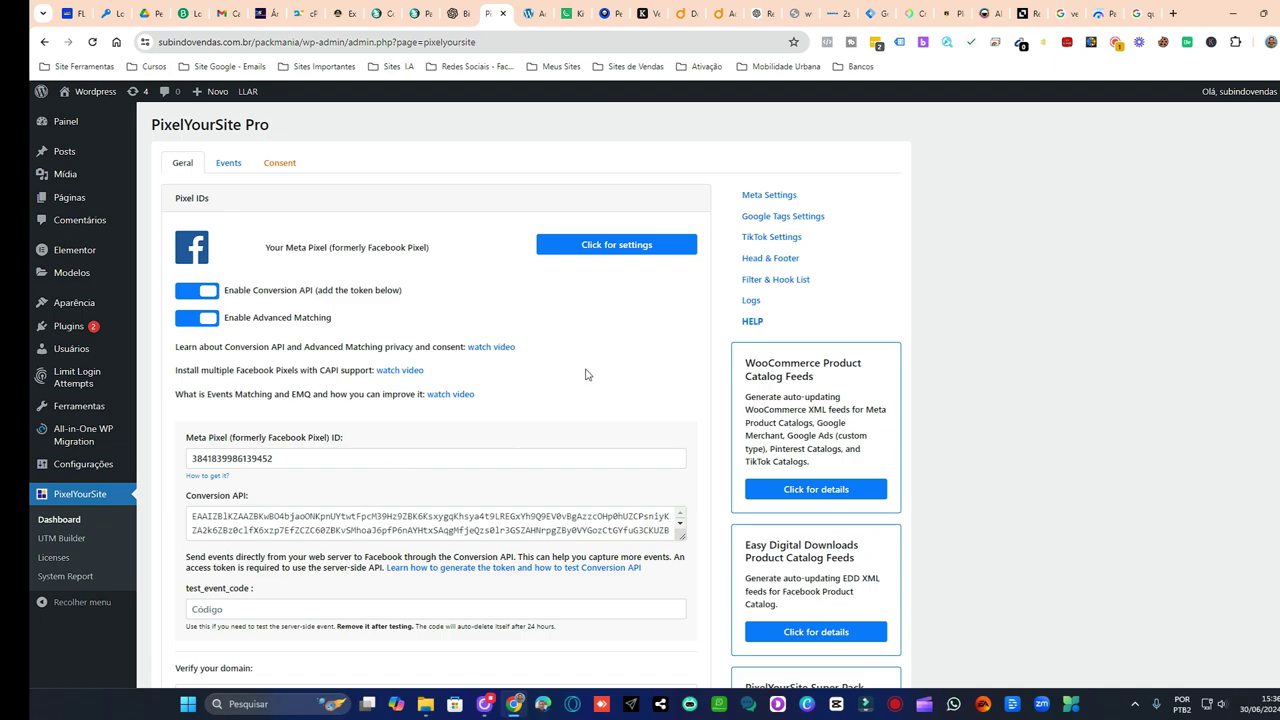
scroll(586, 374, "down", 1)
scroll(586, 374, "down", 5)
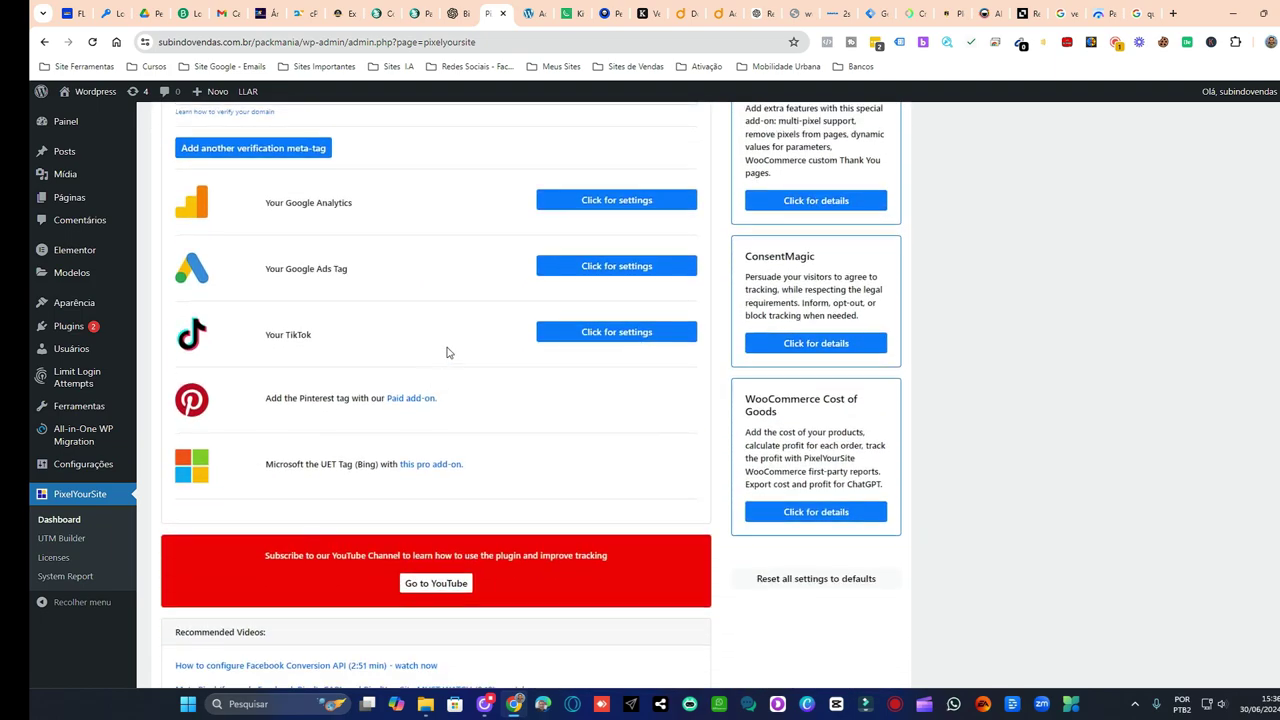
scroll(470, 369, "down", 7)
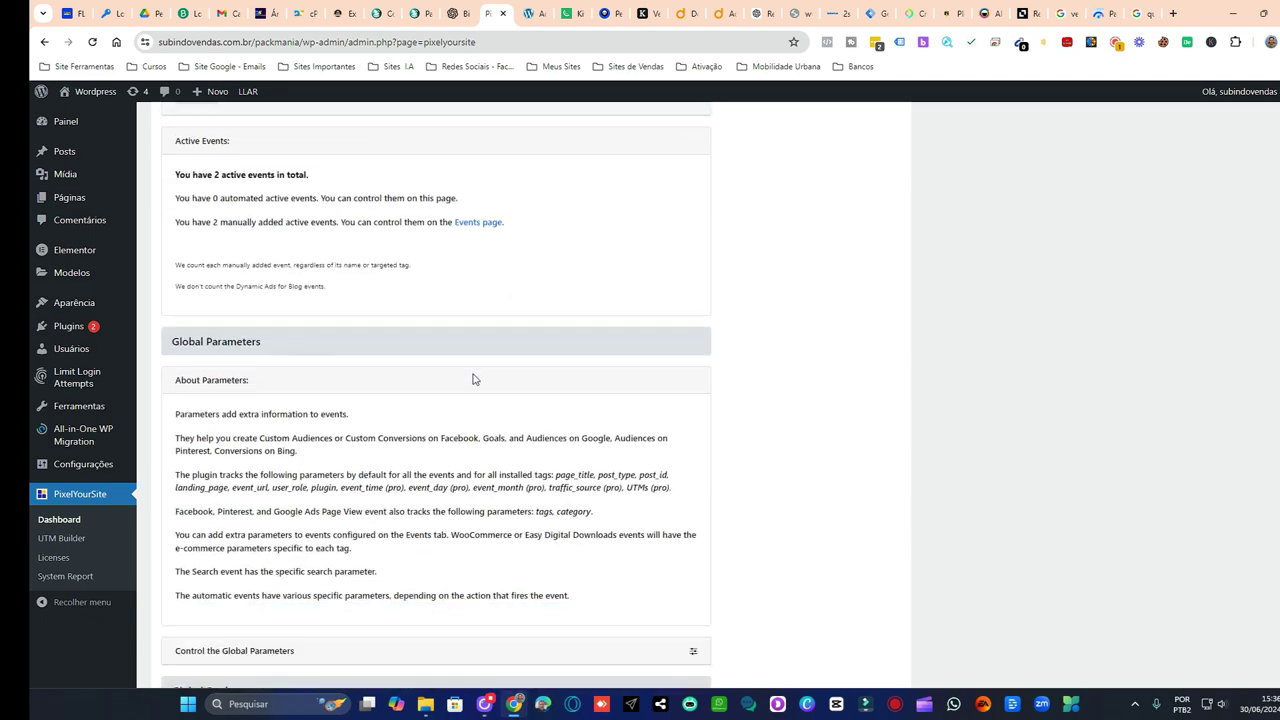
scroll(510, 366, "down", 4)
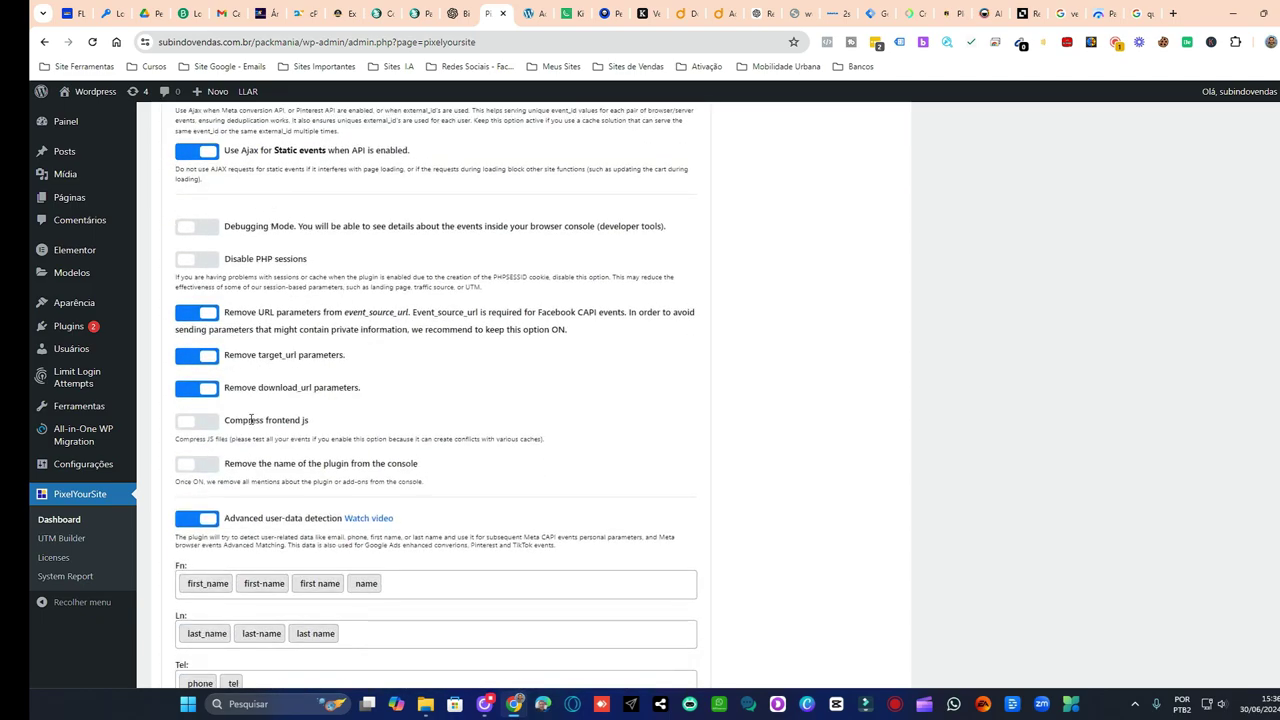
scroll(510, 466, "down", 4)
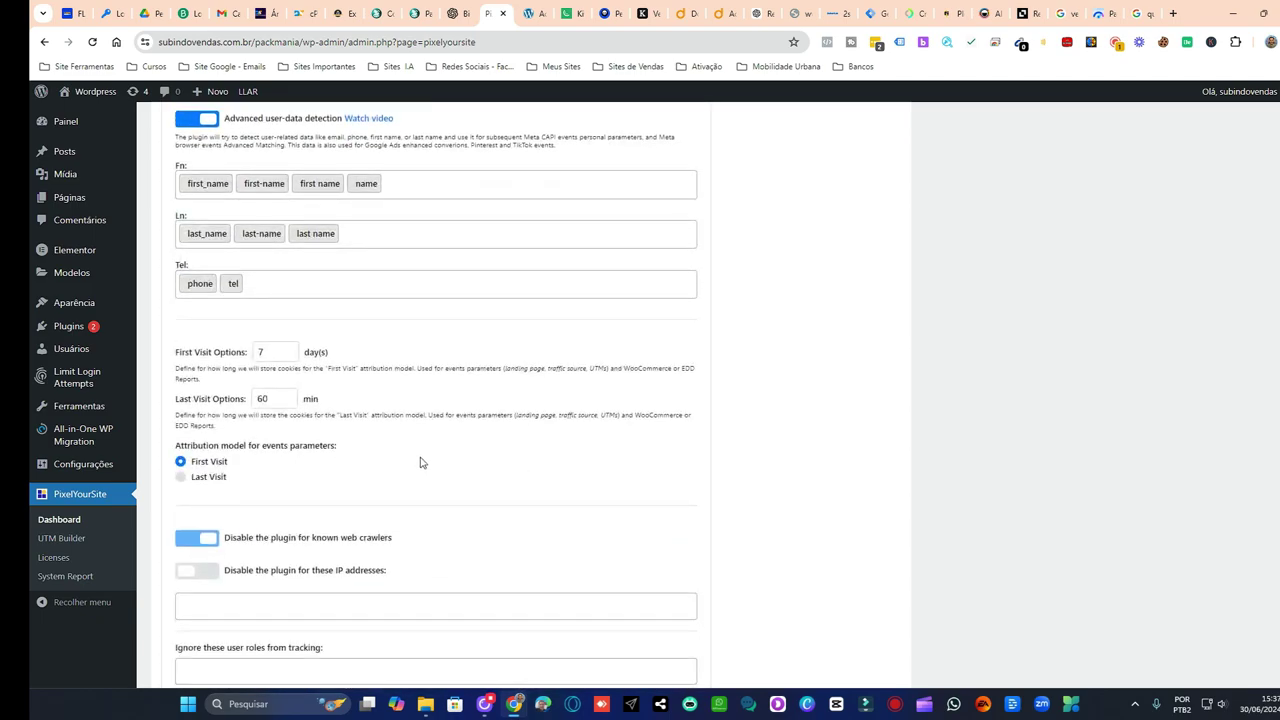
scroll(522, 443, "down", 1)
scroll(523, 443, "up", 9)
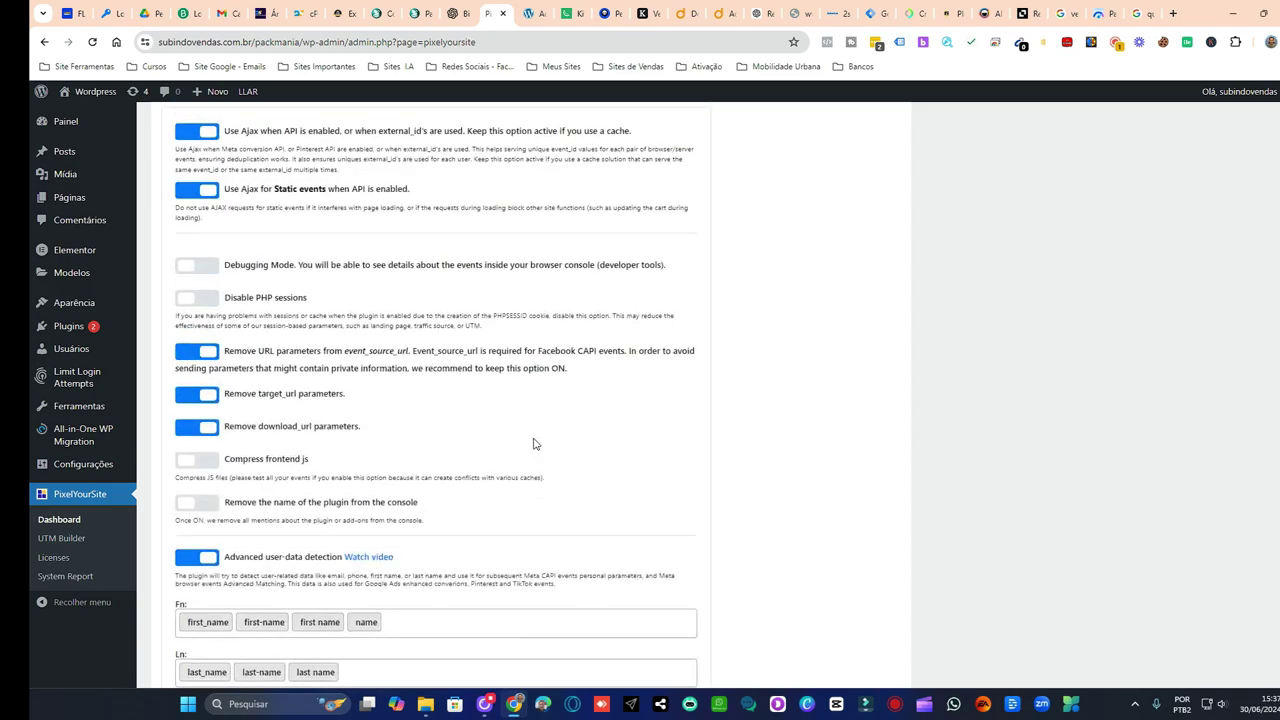
scroll(535, 443, "up", 12)
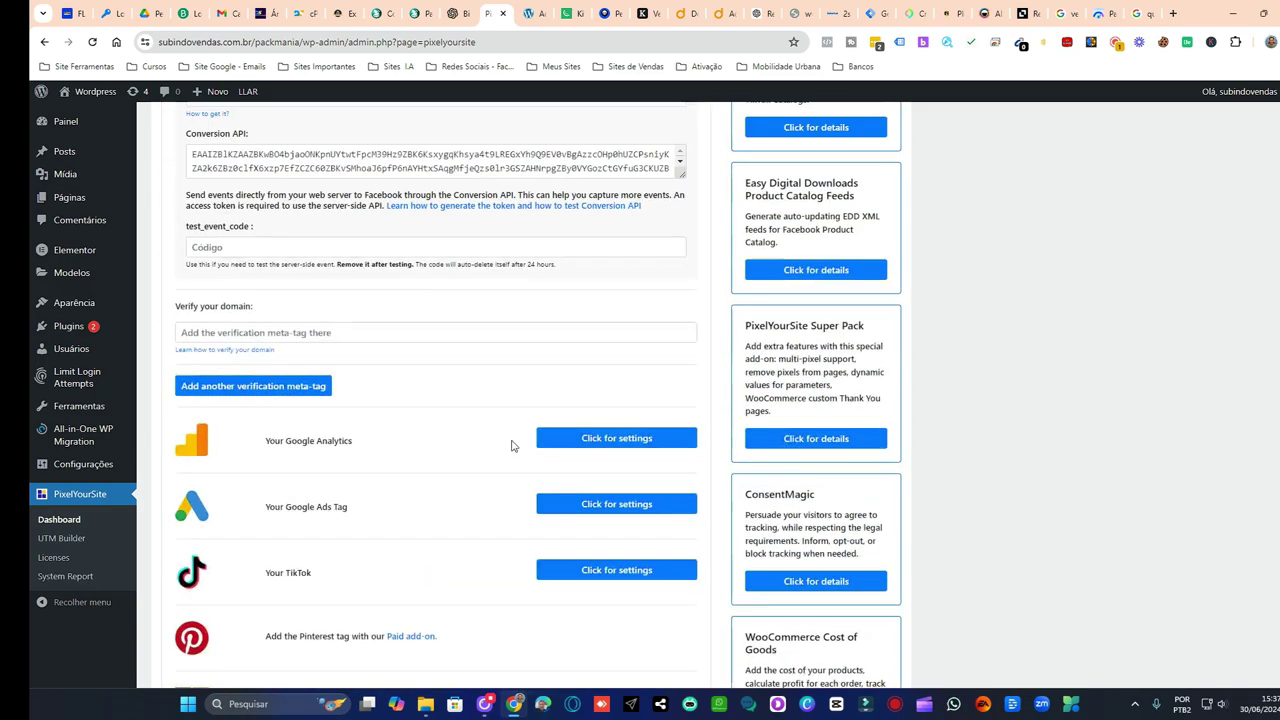
scroll(414, 302, "up", 1)
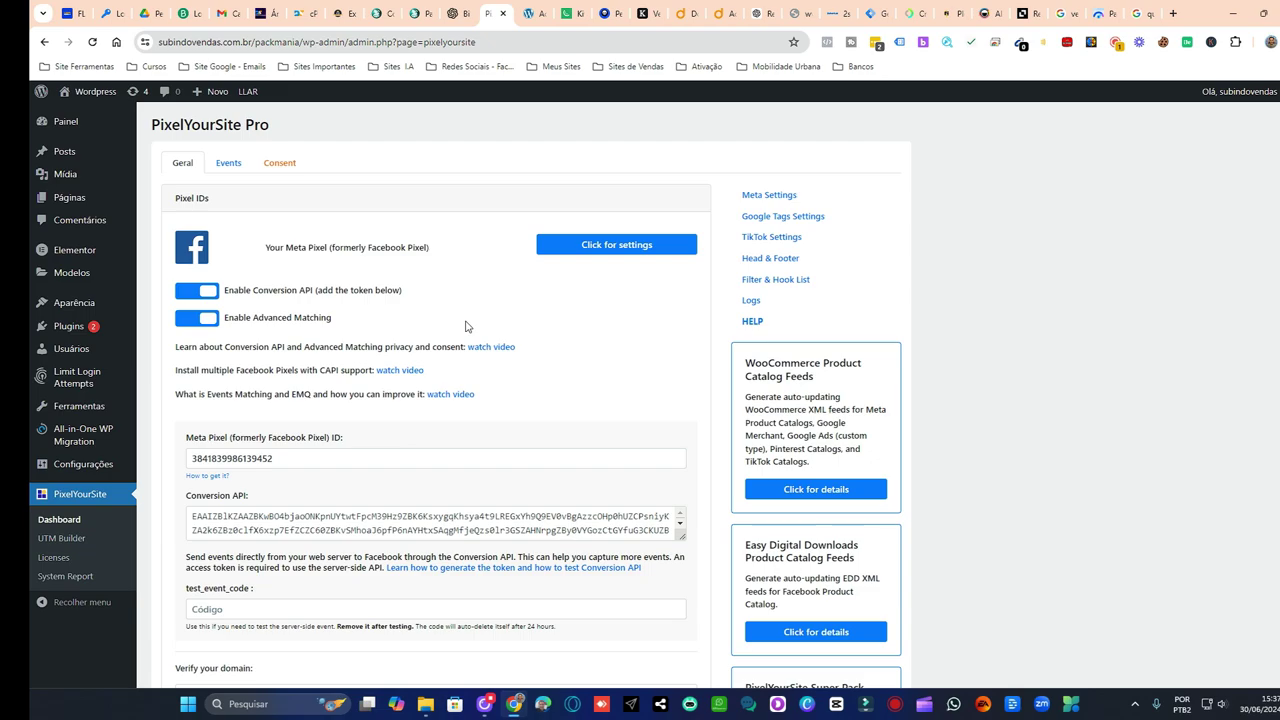
Open PixelYourSite's user-defined events and start adding a new event to the events list
left_click(229, 166)
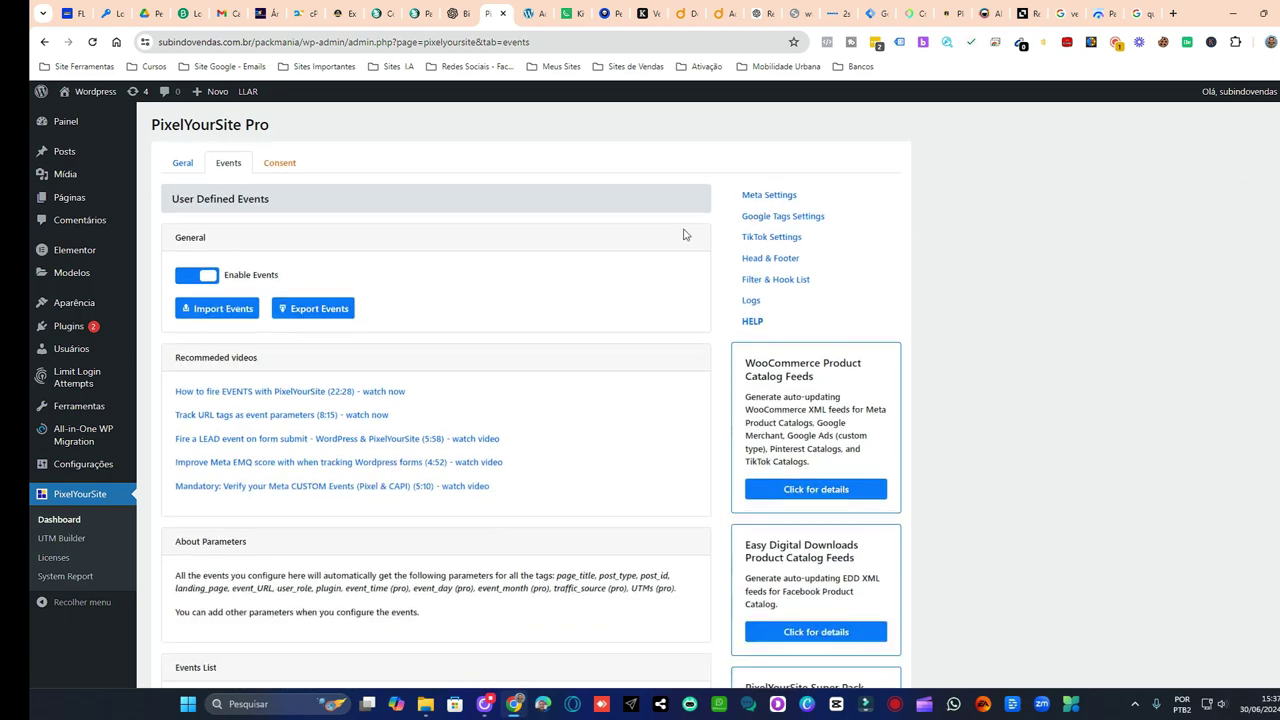
scroll(622, 245, "down", 2)
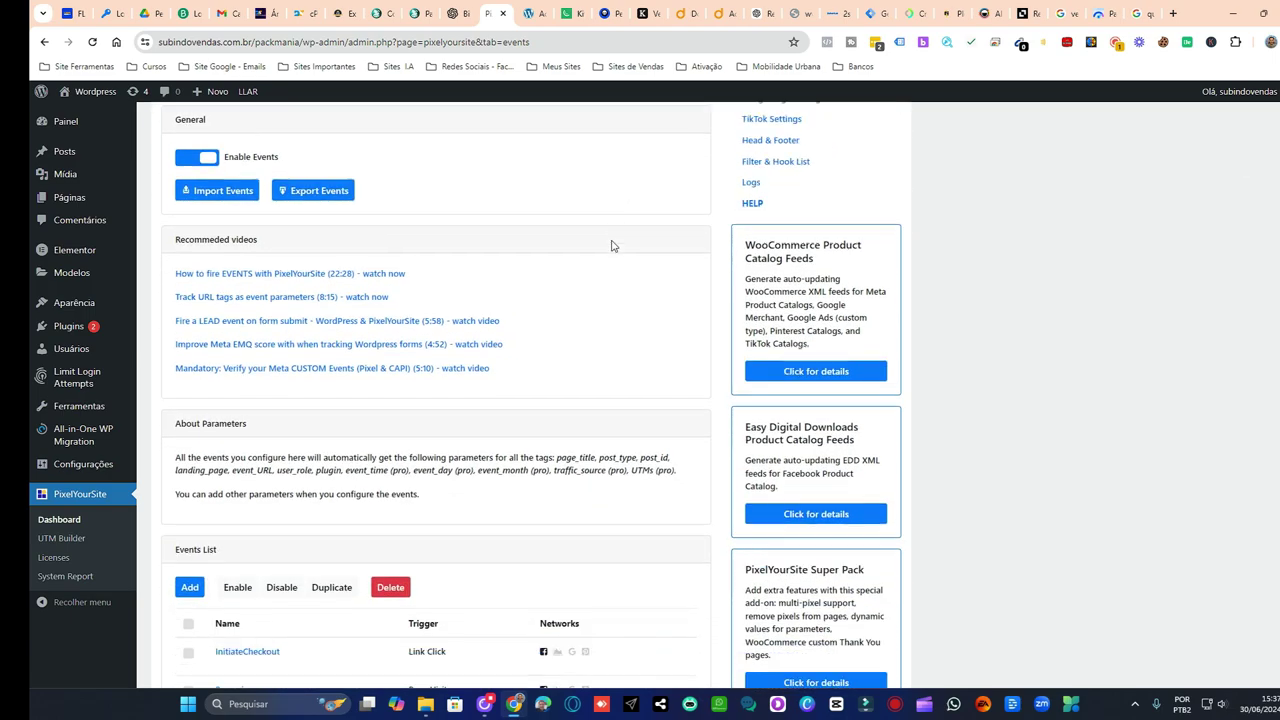
scroll(613, 245, "down", 3)
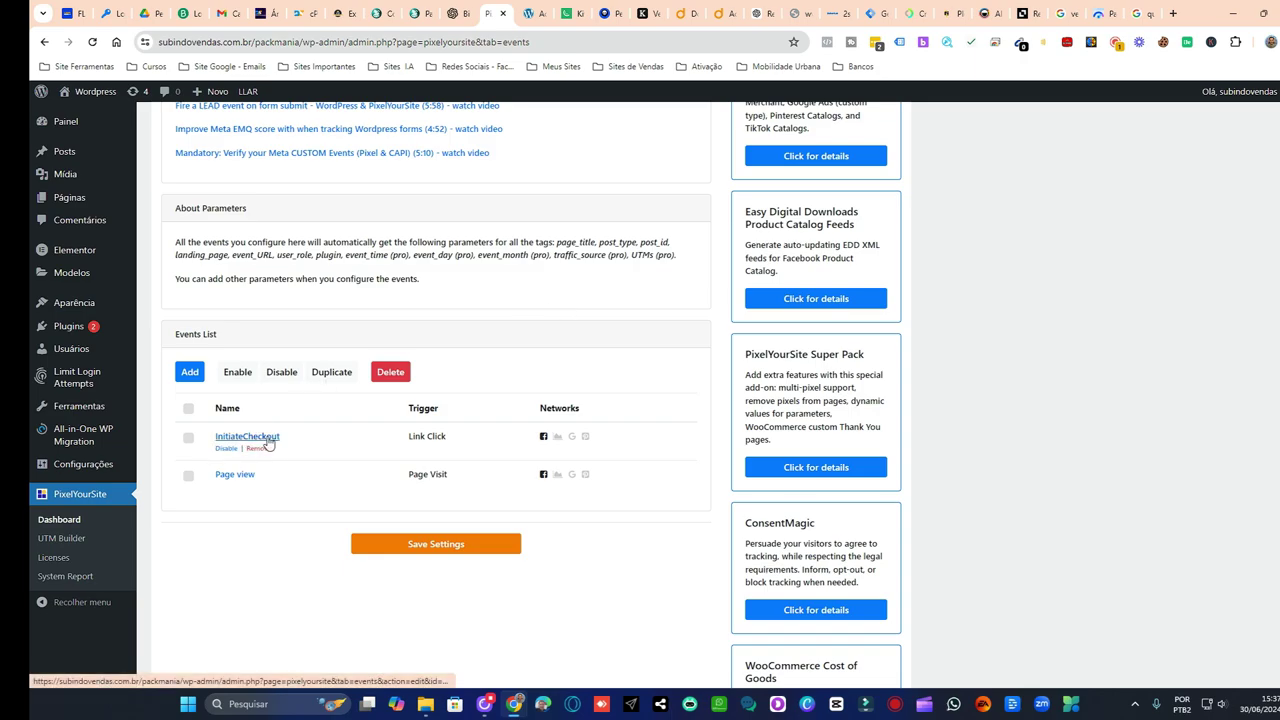
scroll(598, 320, "up", 2)
scroll(598, 320, "down", 2)
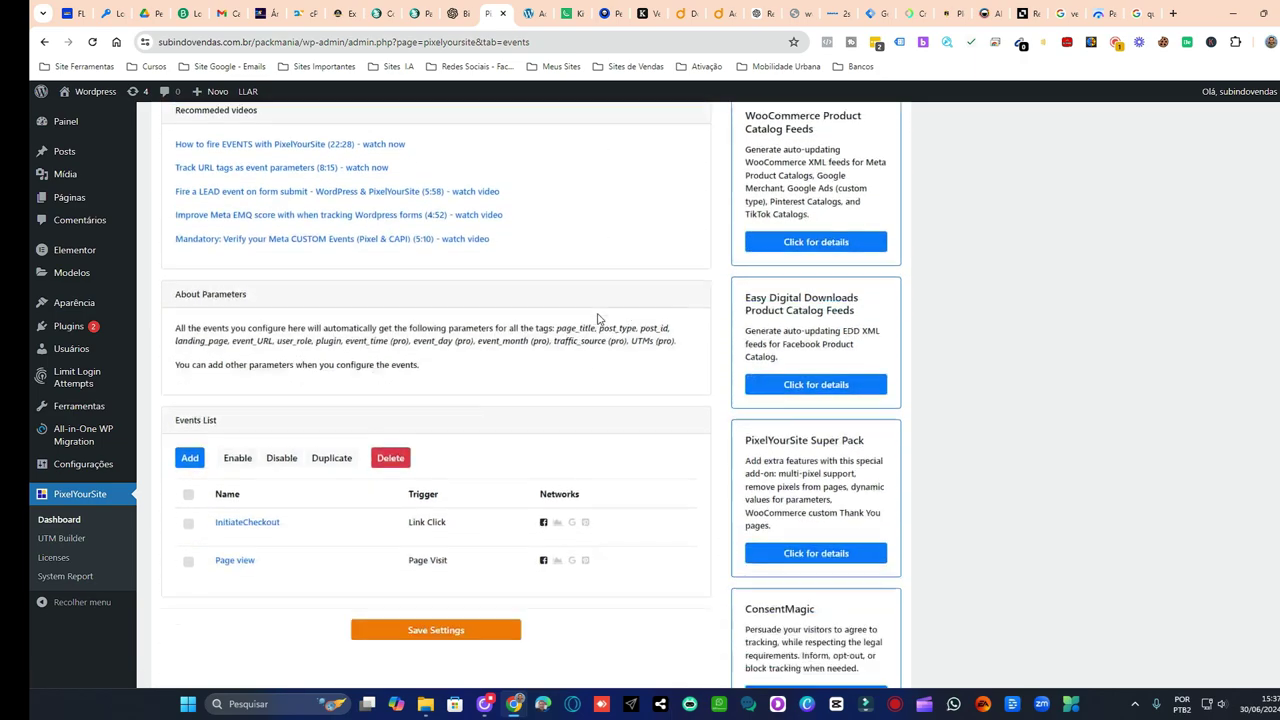
key("Return")
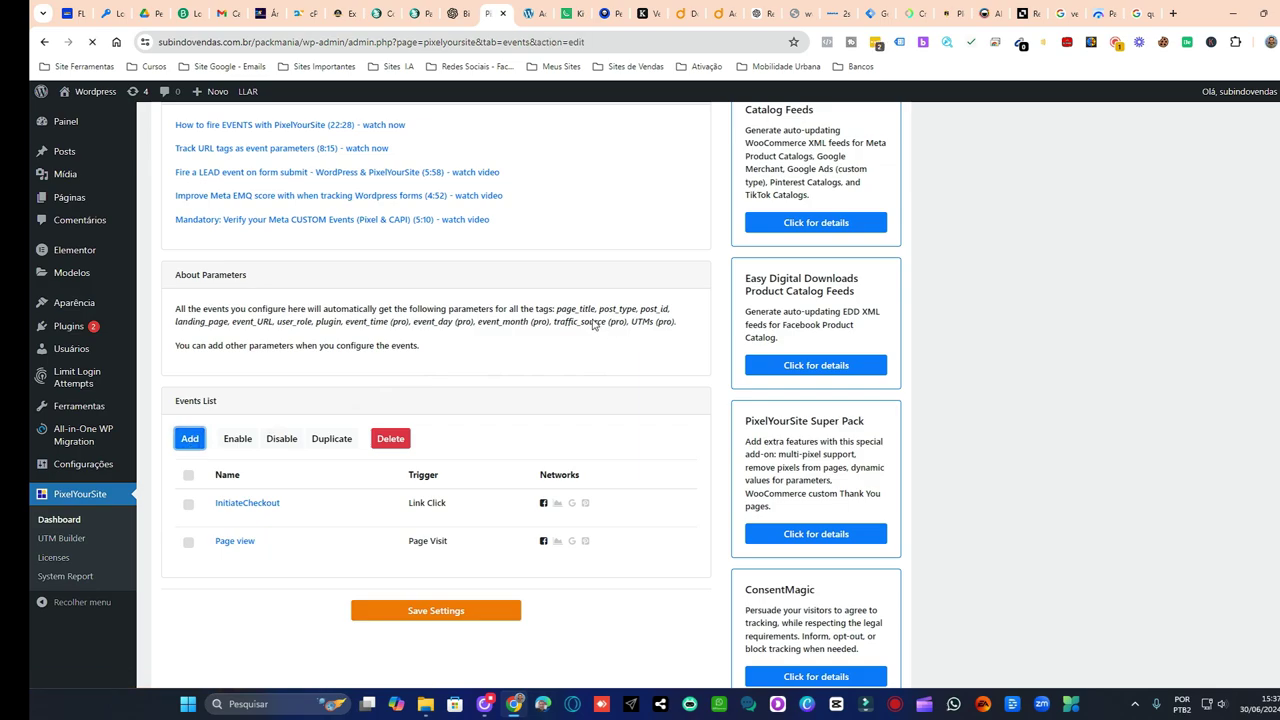
scroll(416, 340, "down", 2)
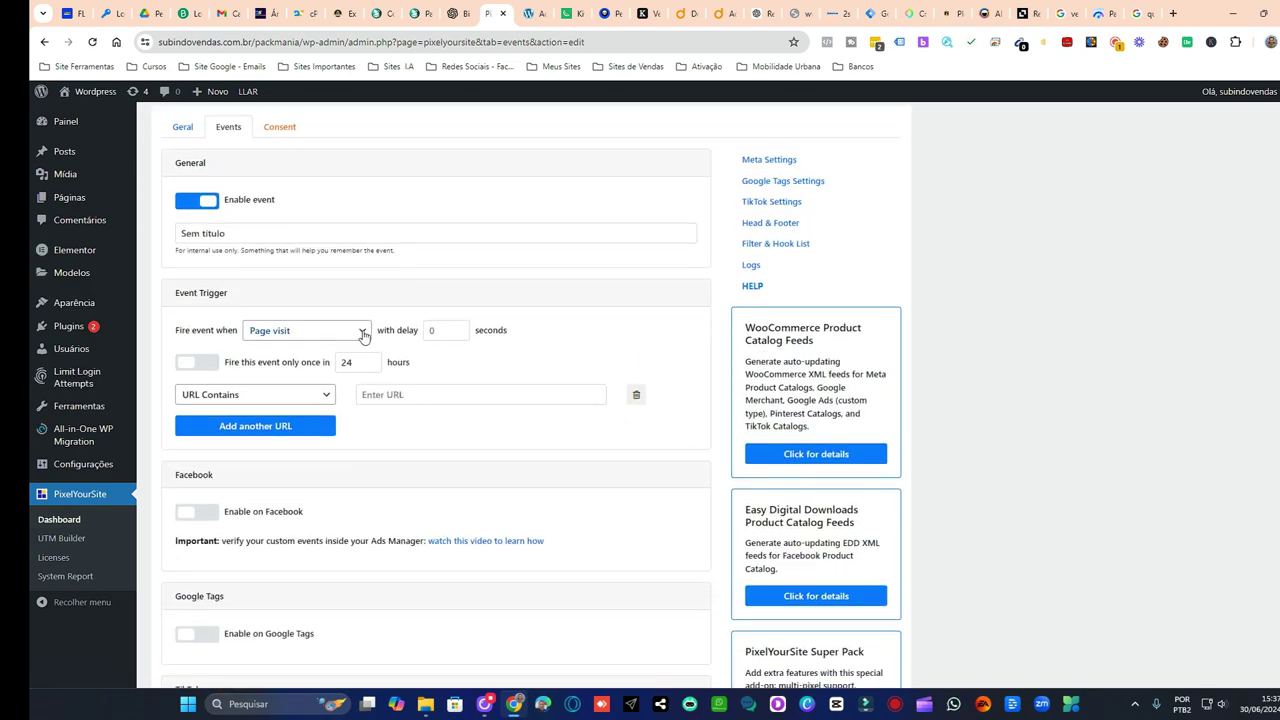
Enable the new event on Facebook for all pixels and set its event type to Purchase
left_click(362, 333)
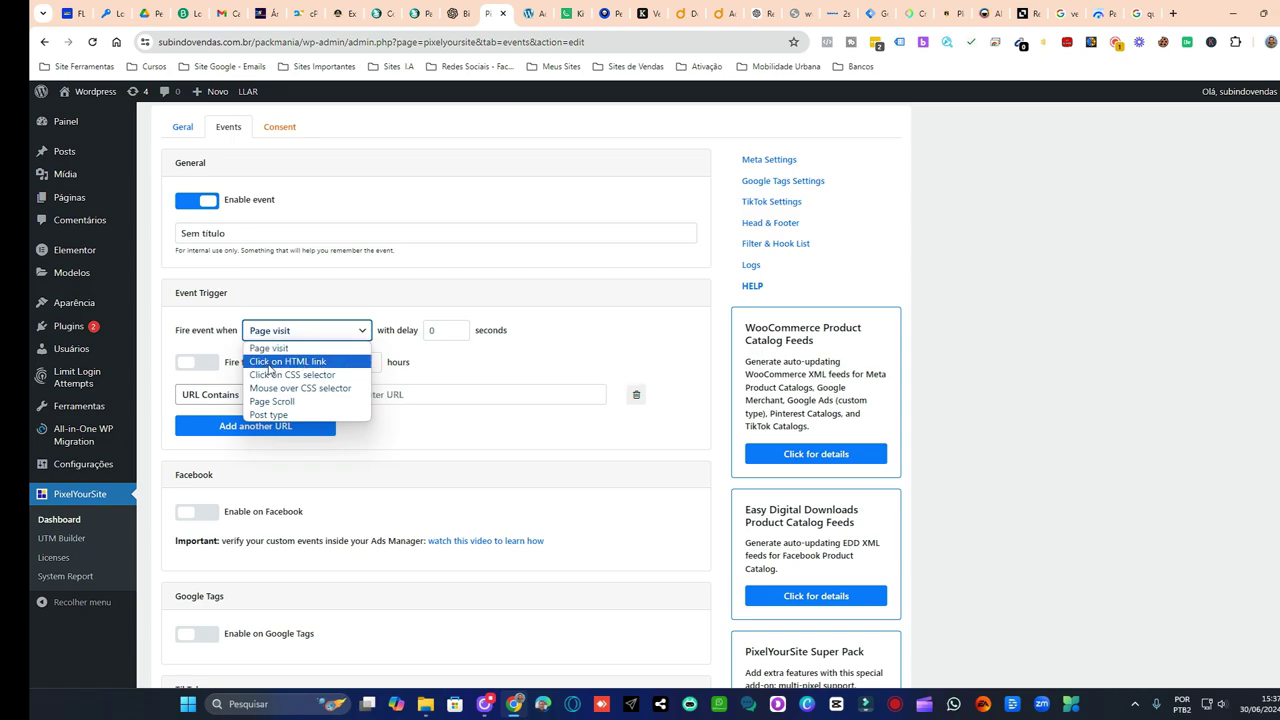
left_click(513, 360)
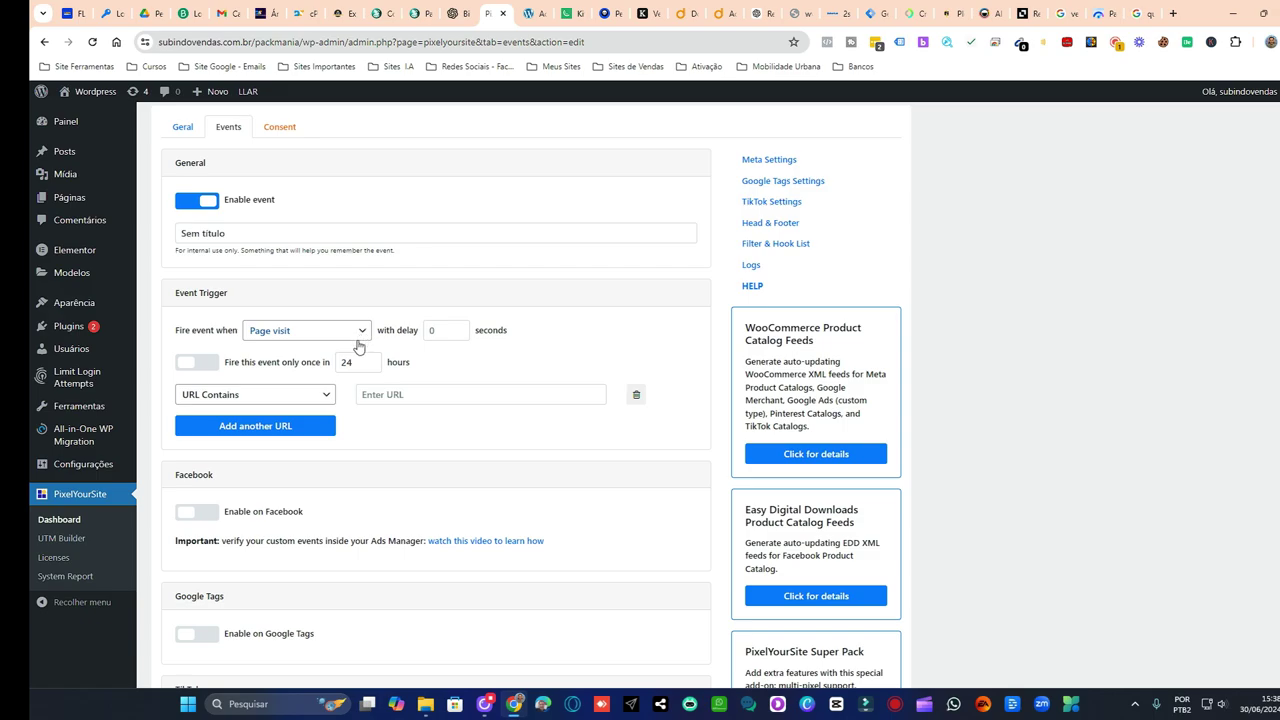
left_click(205, 512)
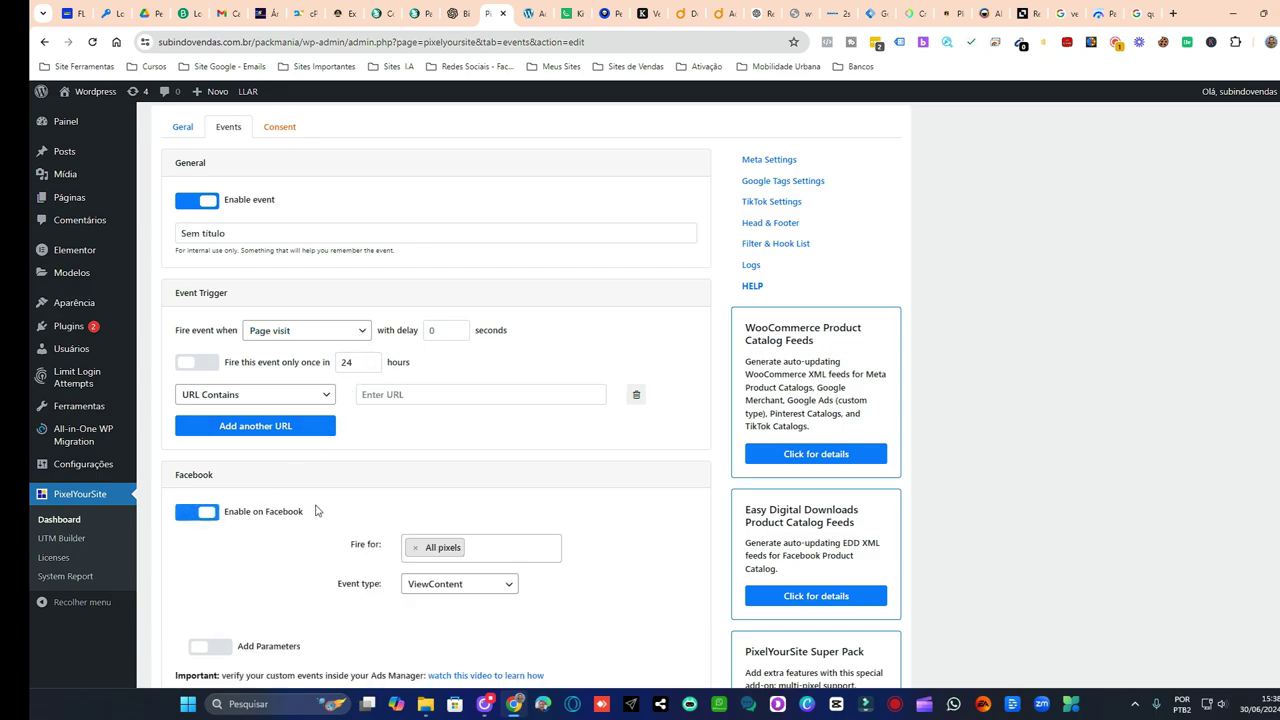
scroll(580, 467, "down", 1)
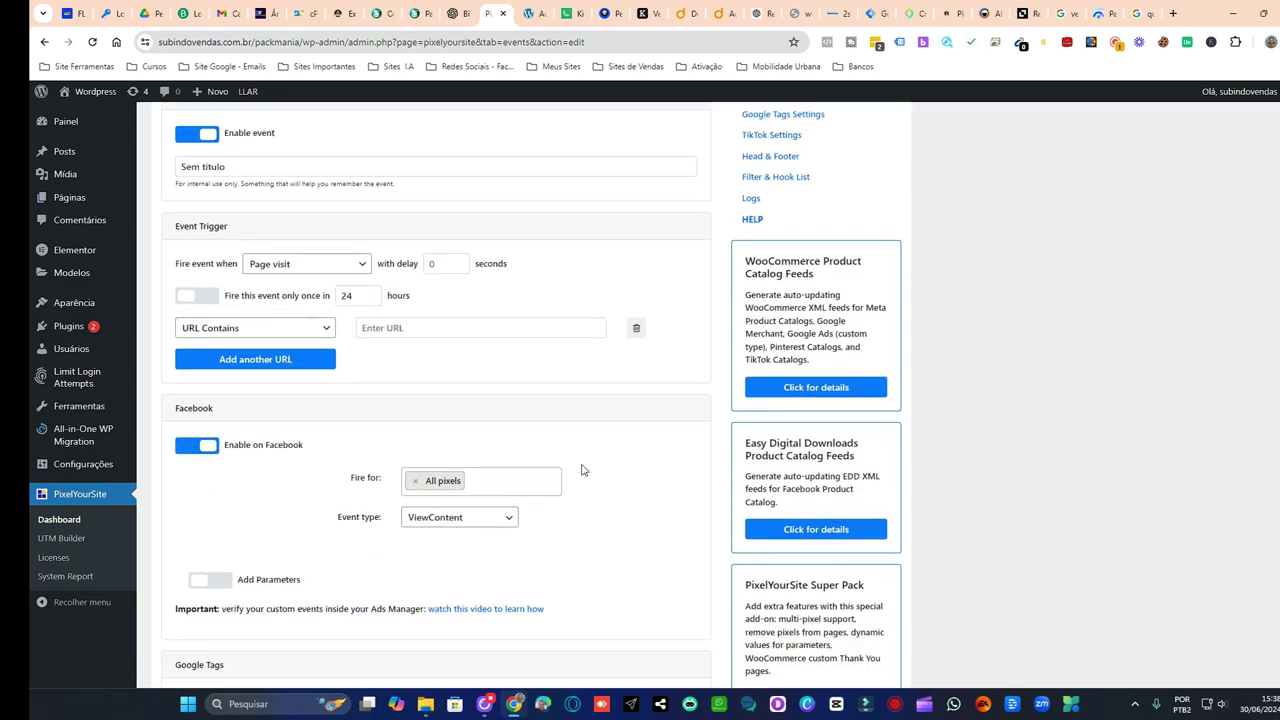
left_click(510, 521)
left_click(447, 344)
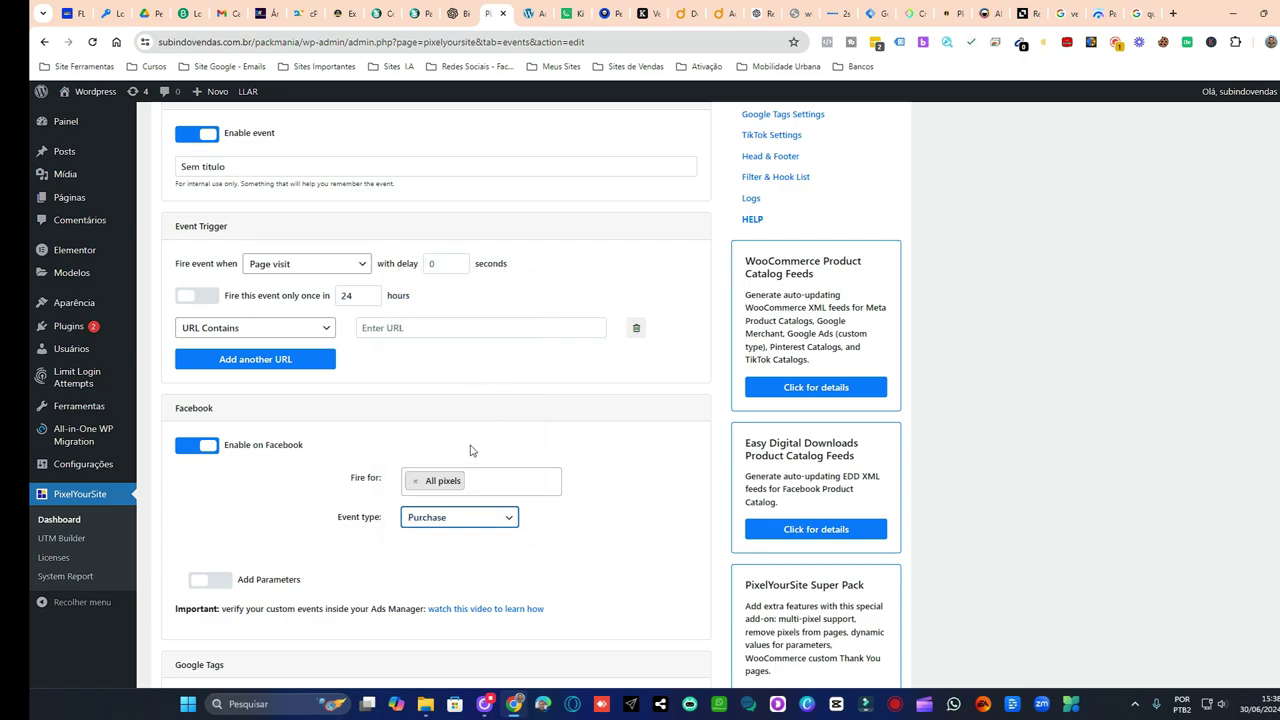
Set the event trigger to fire on Click on HTML link
left_click(360, 267)
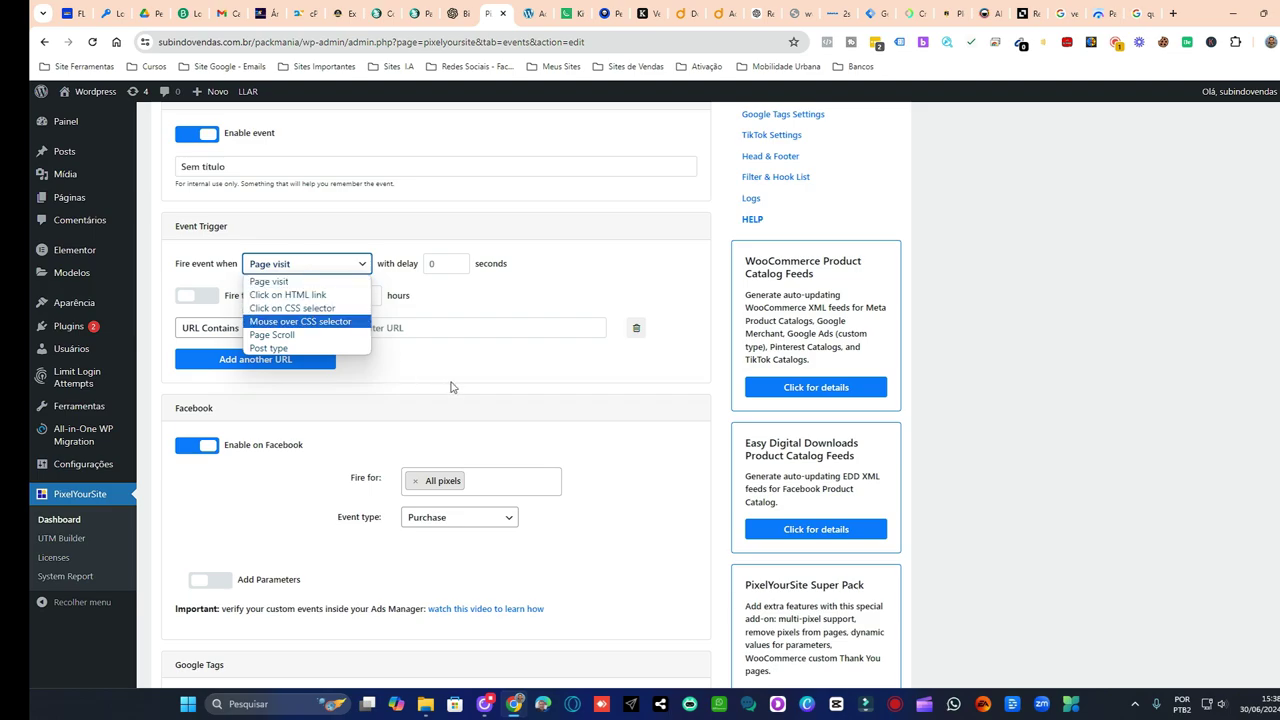
left_click(362, 394)
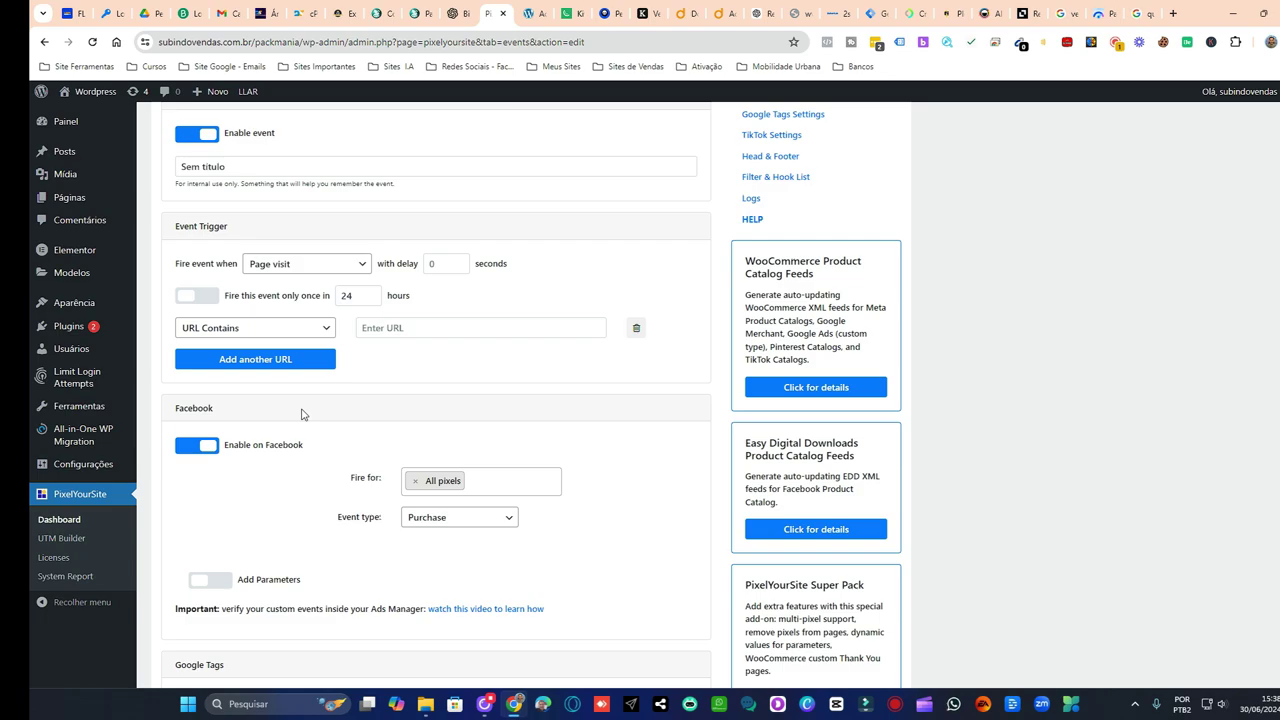
left_click(364, 266)
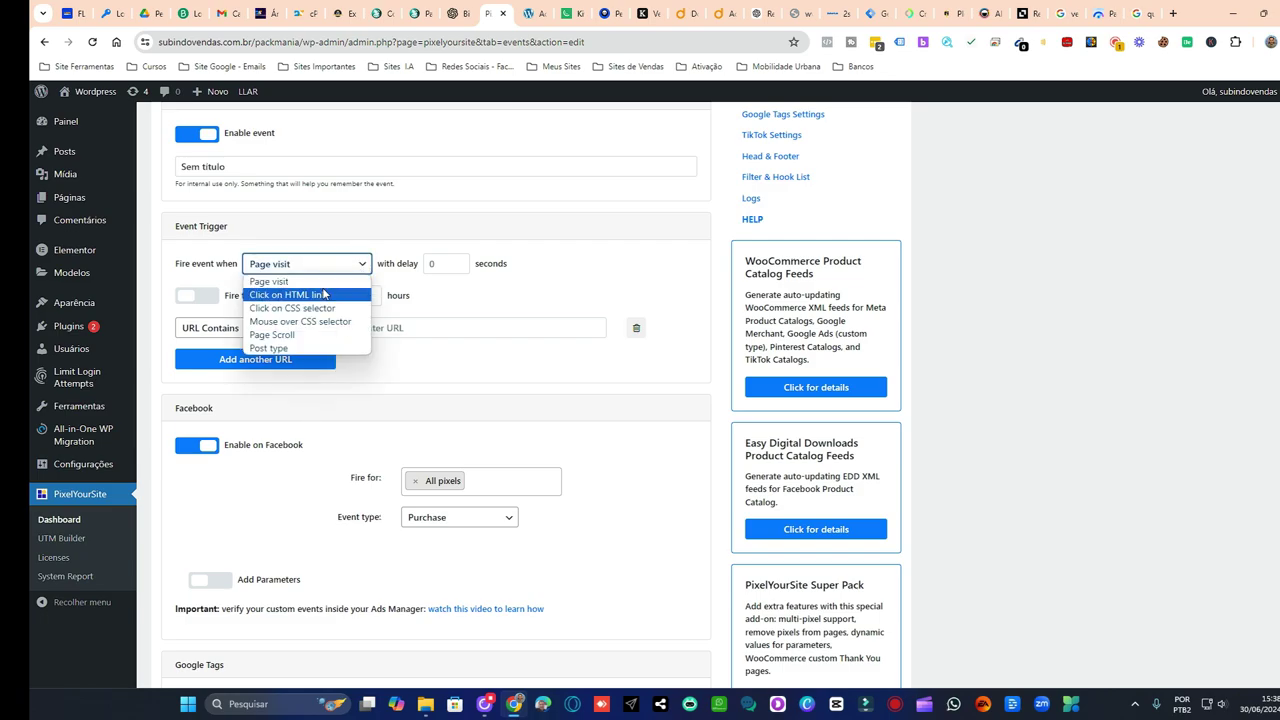
left_click(333, 296)
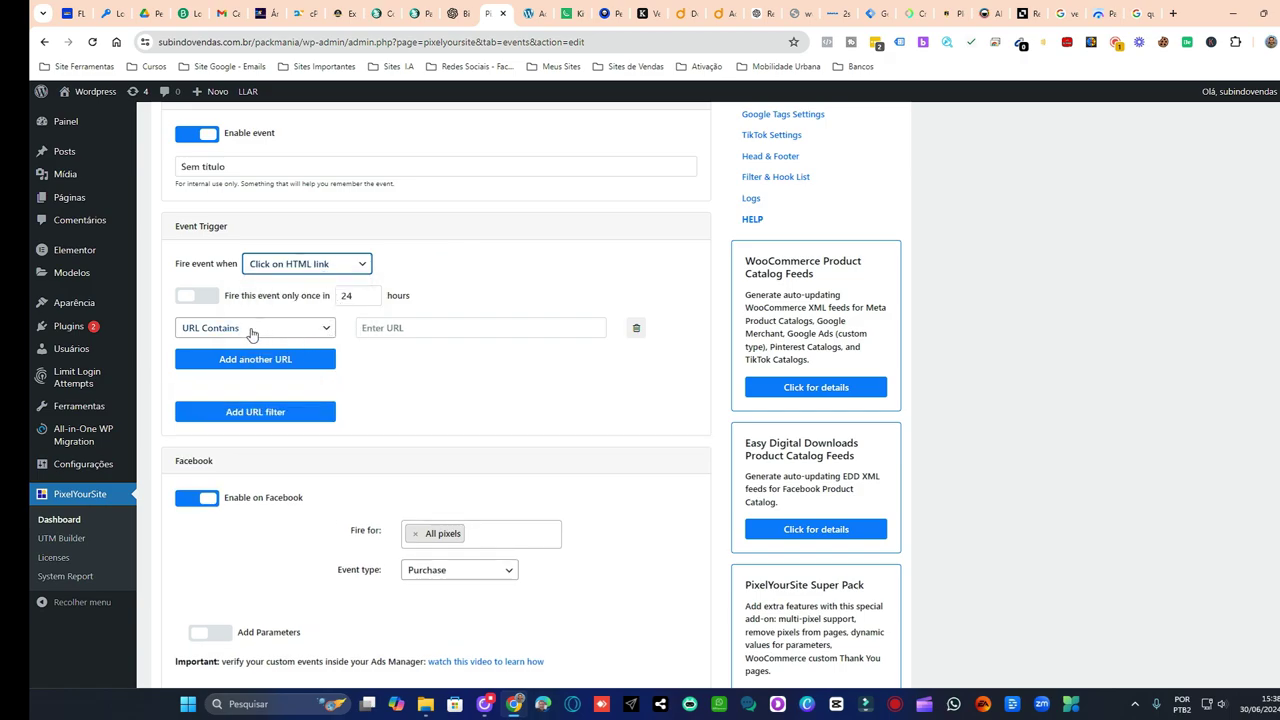
left_click(313, 331)
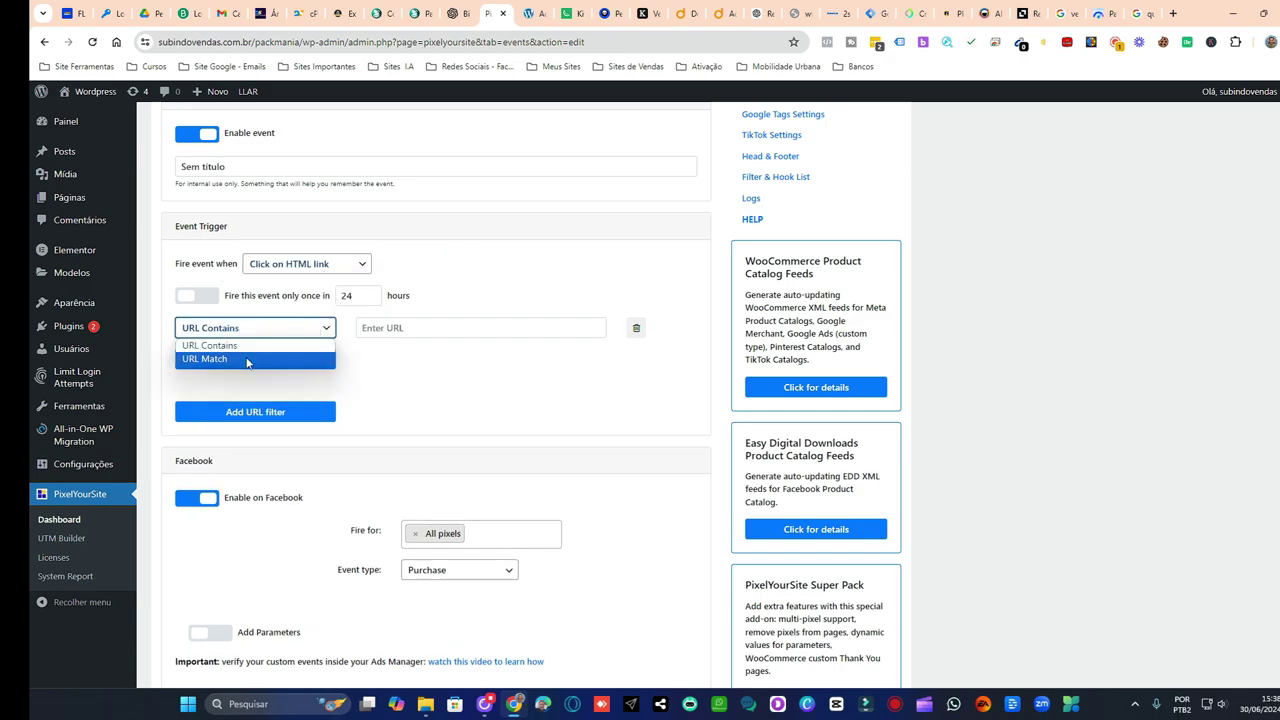
left_click(250, 357)
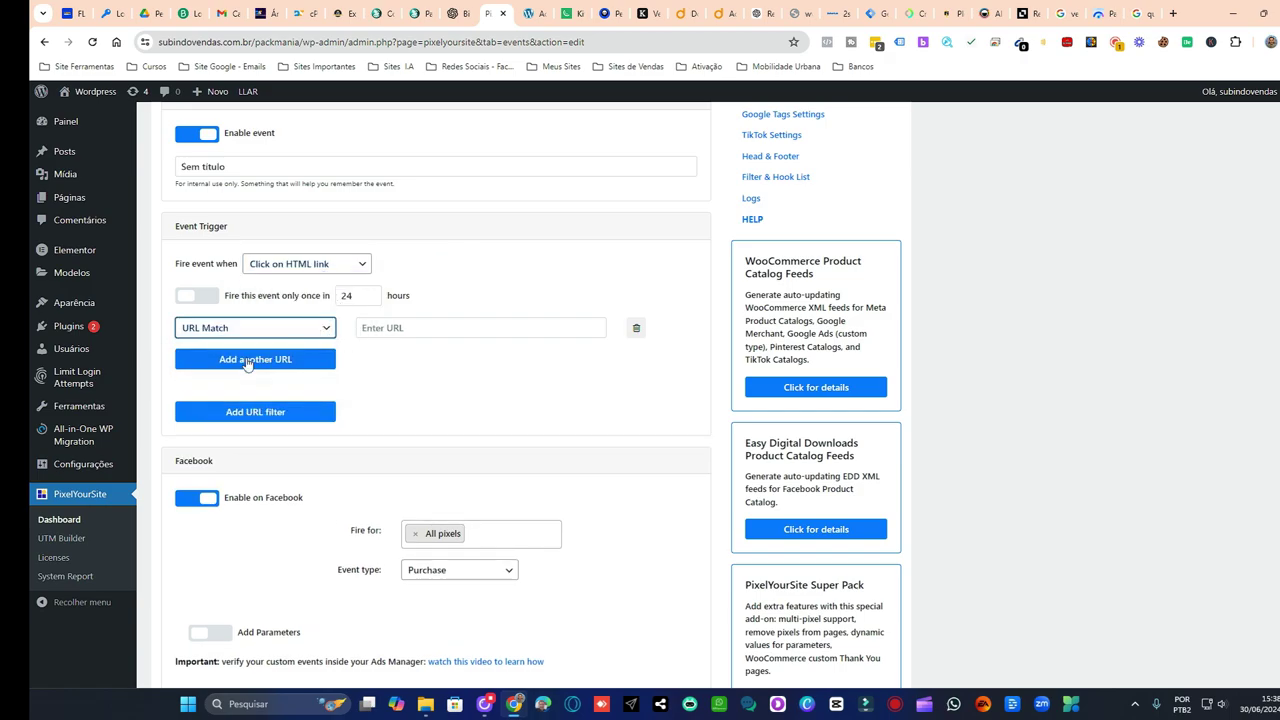
left_click(418, 327)
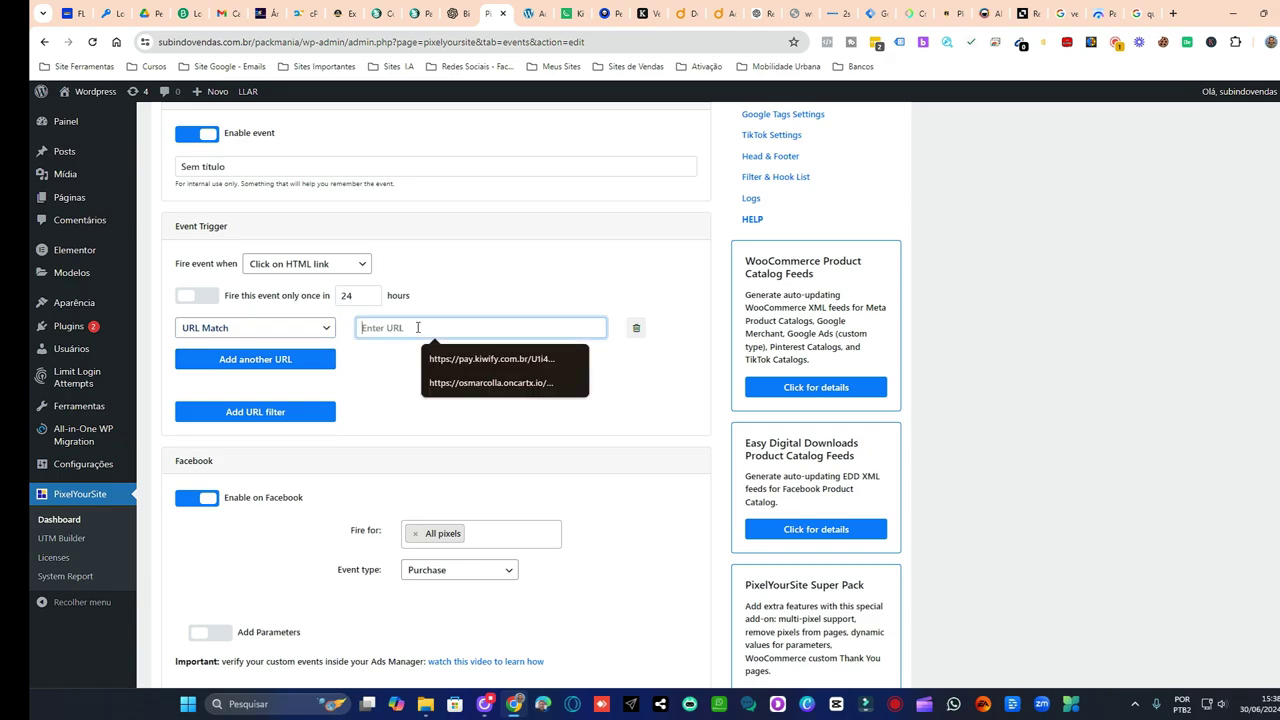
left_click(500, 358)
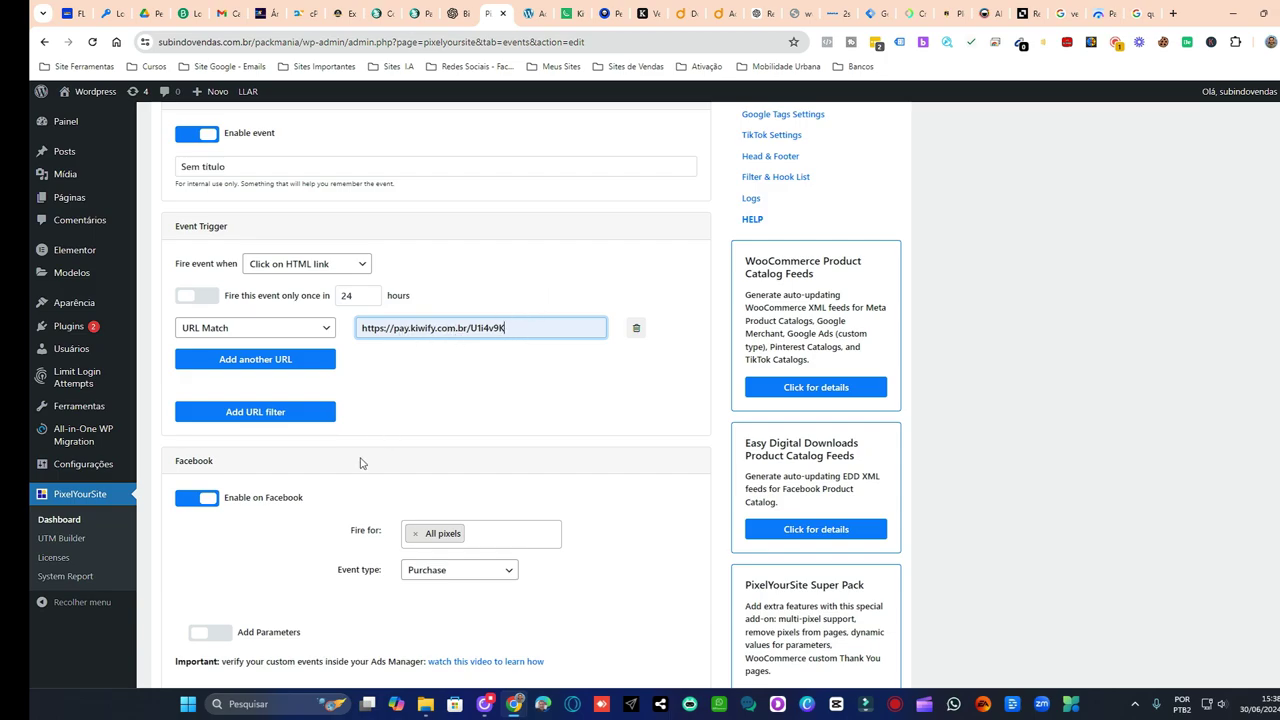
Translate the event editing page into Portuguese
scroll(420, 502, "down", 1)
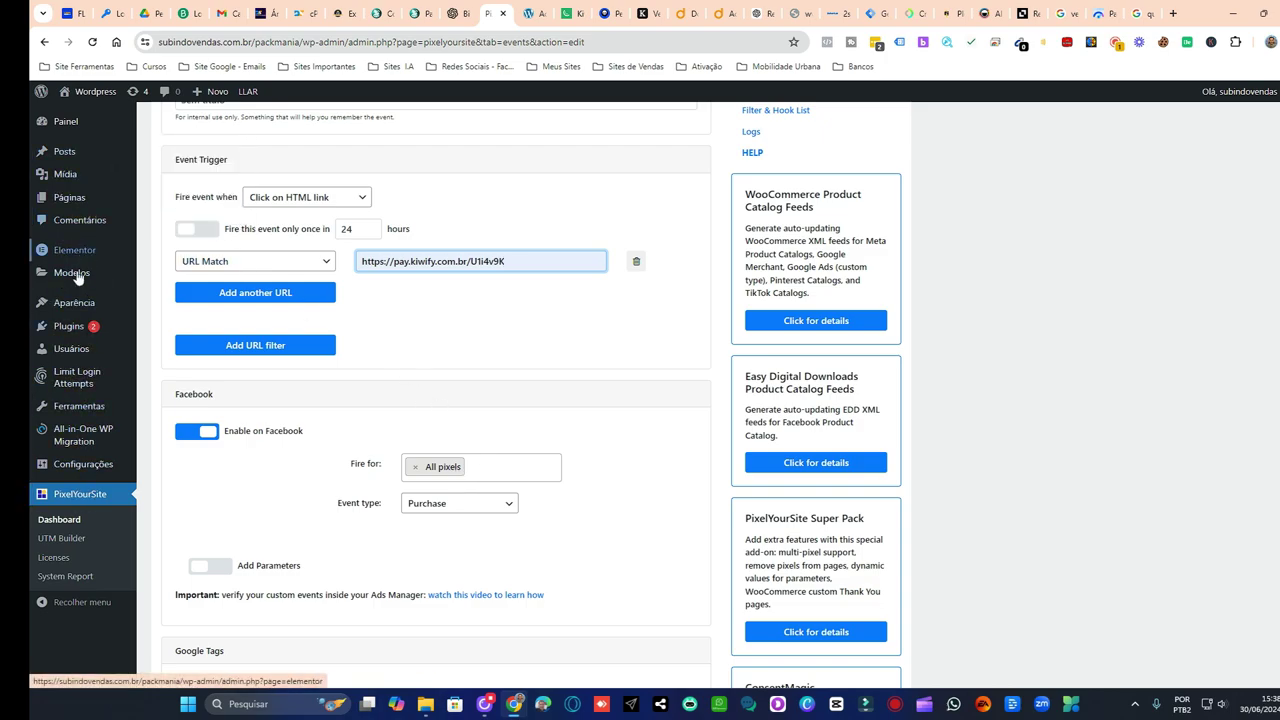
mouse_move(72, 352)
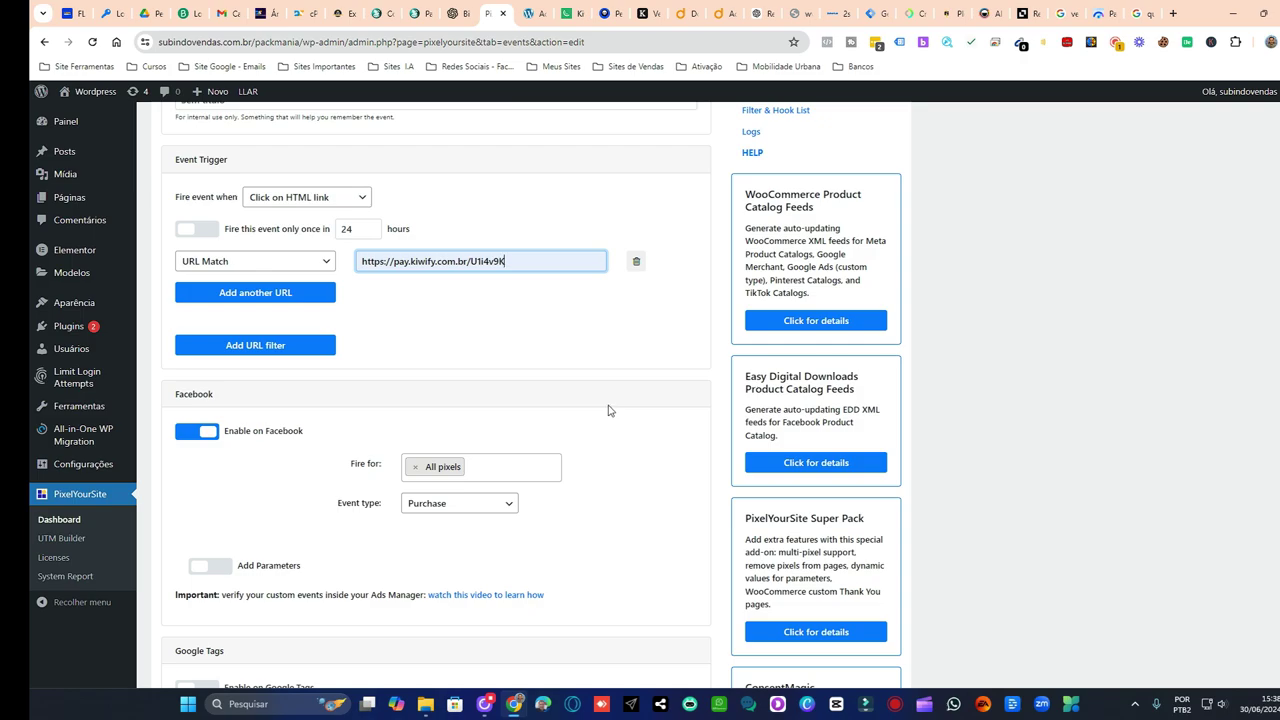
scroll(610, 410, "up", 2)
scroll(610, 410, "up", 1)
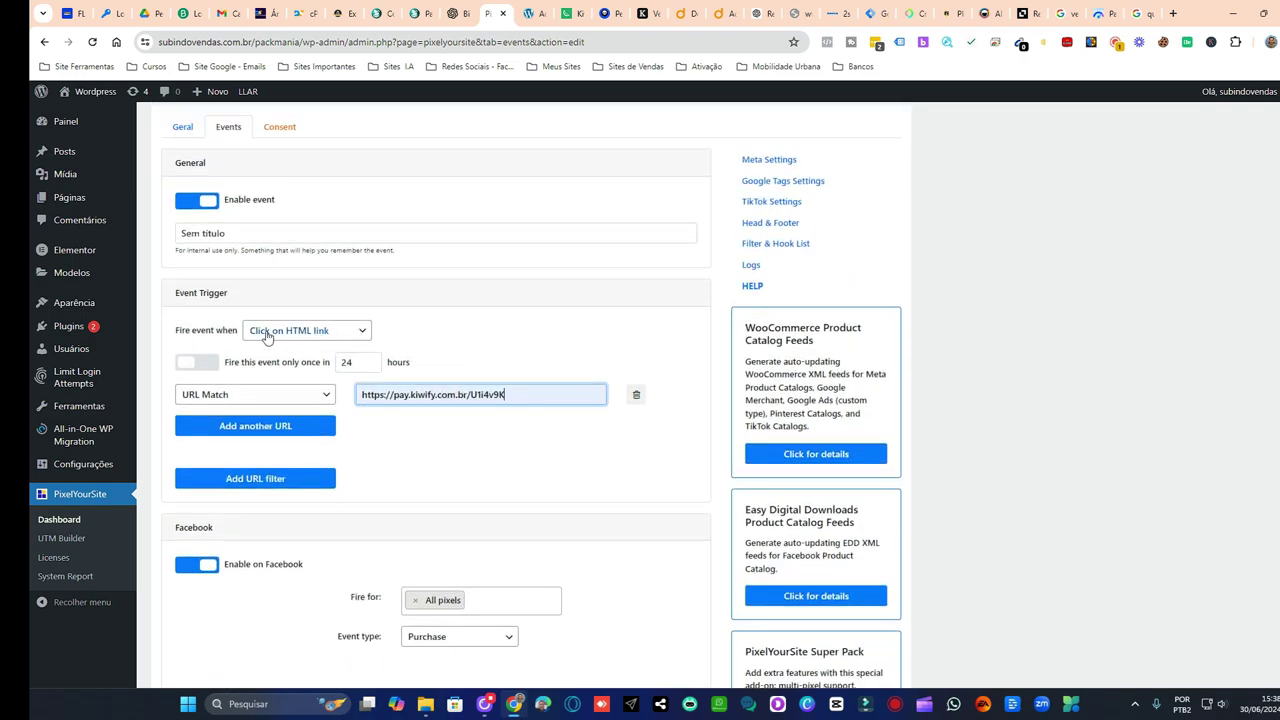
right_click(476, 334)
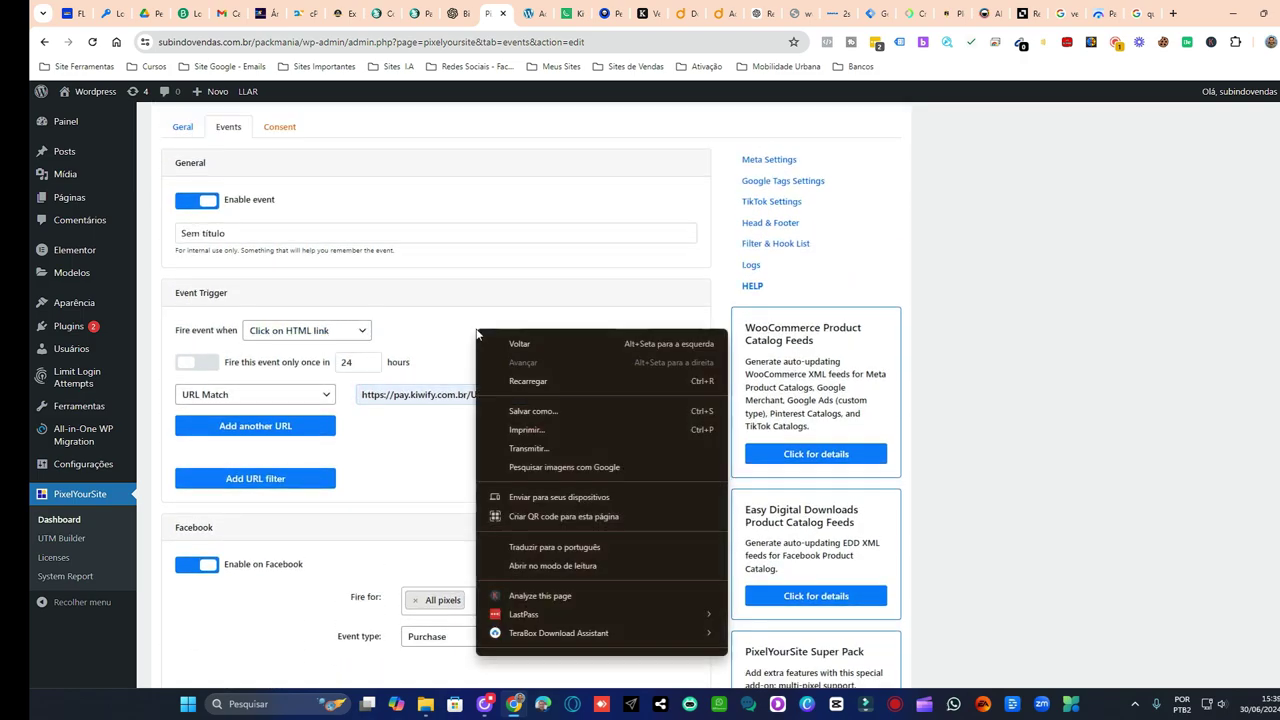
left_click(562, 550)
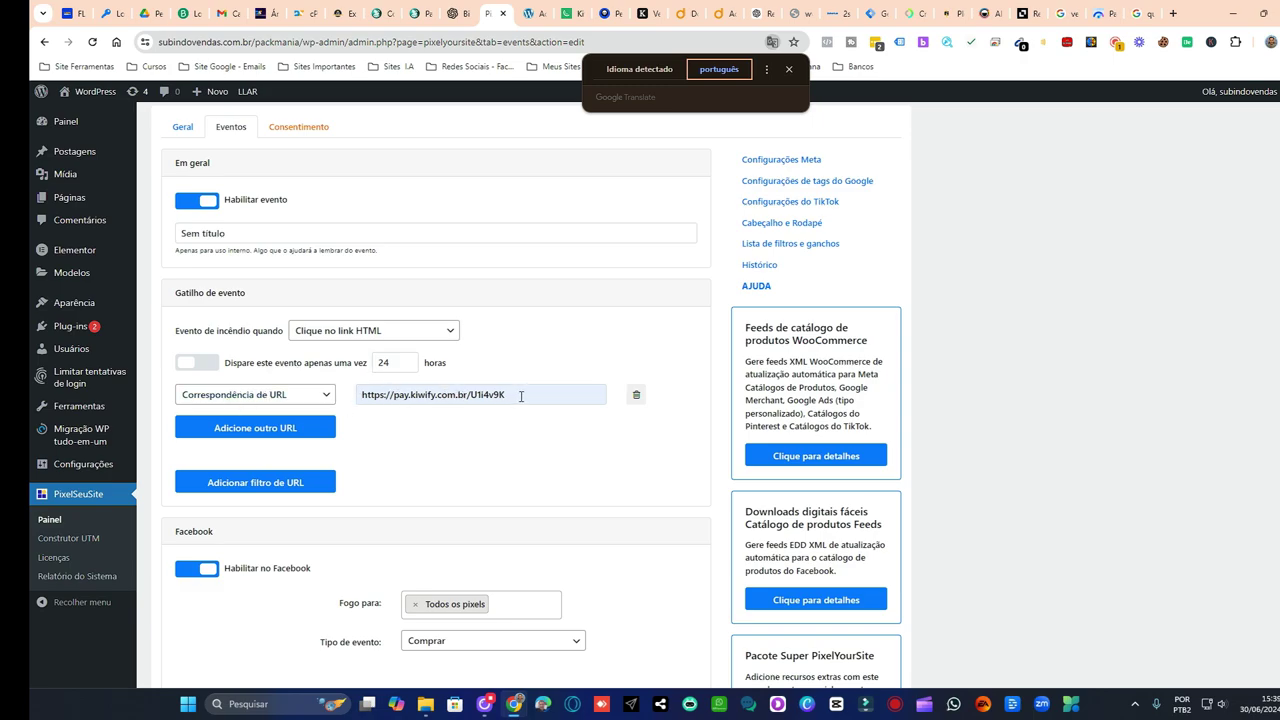
Review the event's checkout link and the available trigger types, keeping the option for clicks on an HTML link
left_click_drag(521, 396, 360, 396)
left_click(491, 347)
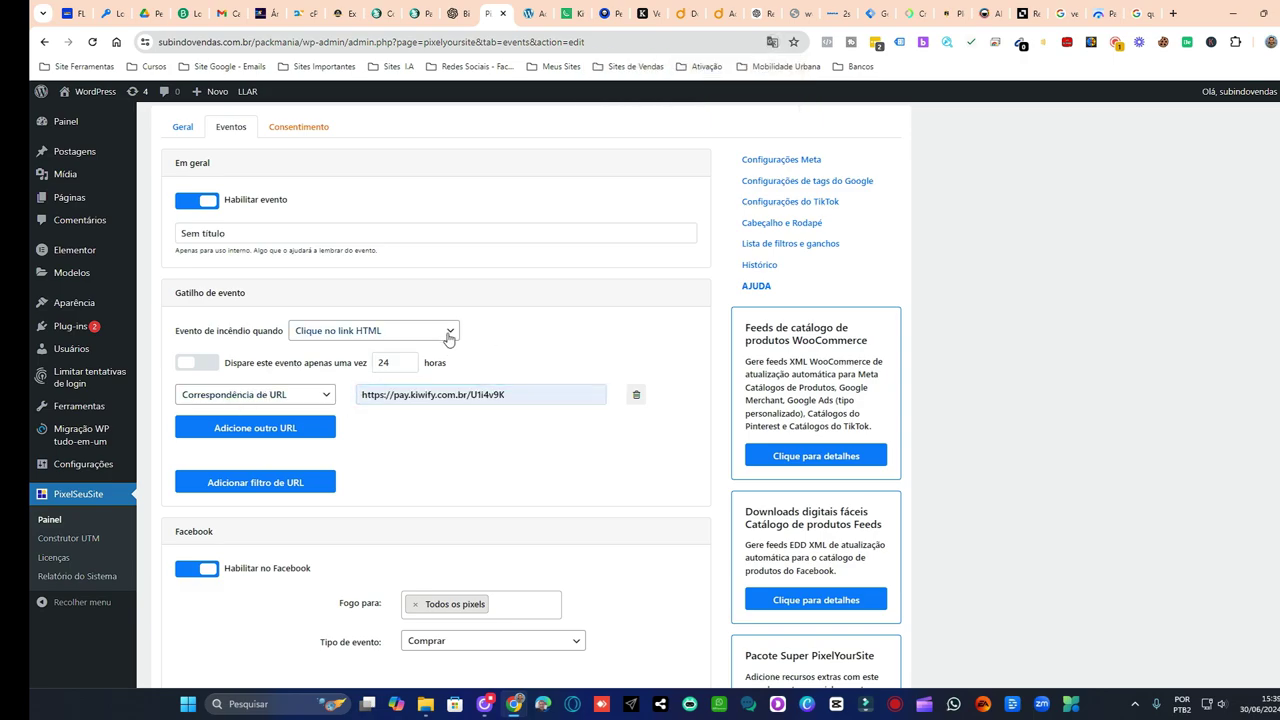
left_click(448, 336)
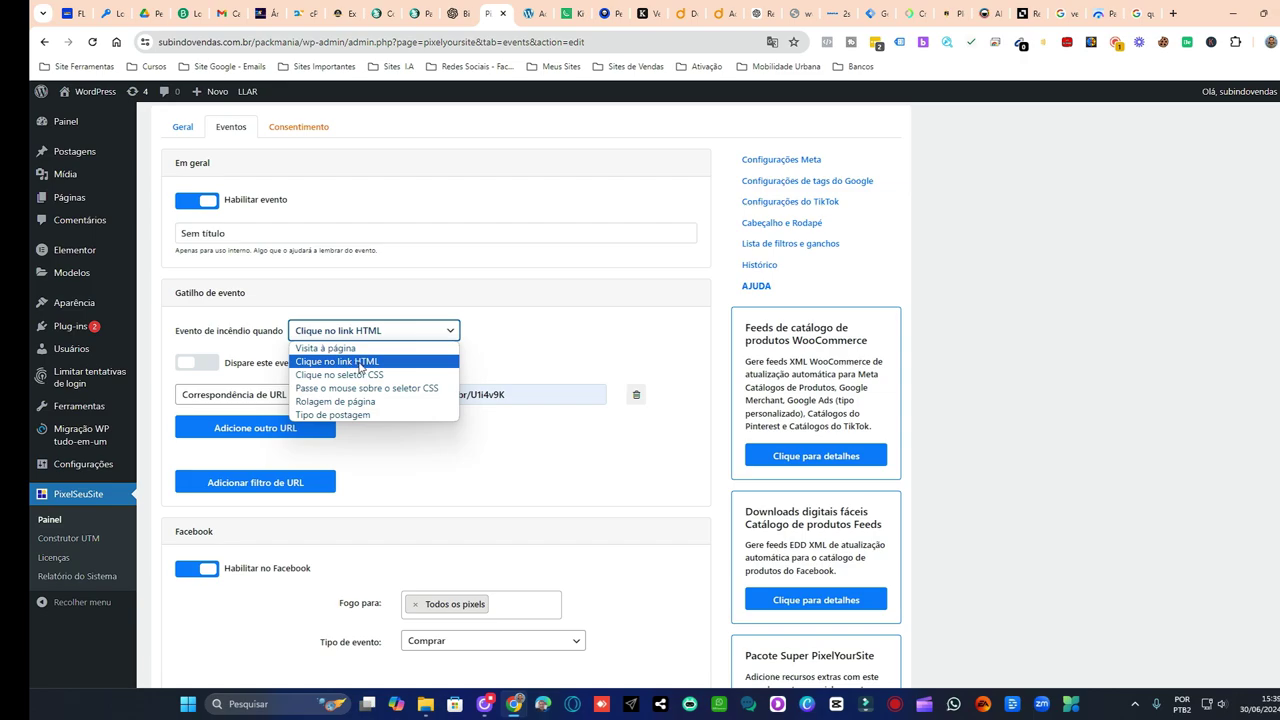
left_click(359, 366)
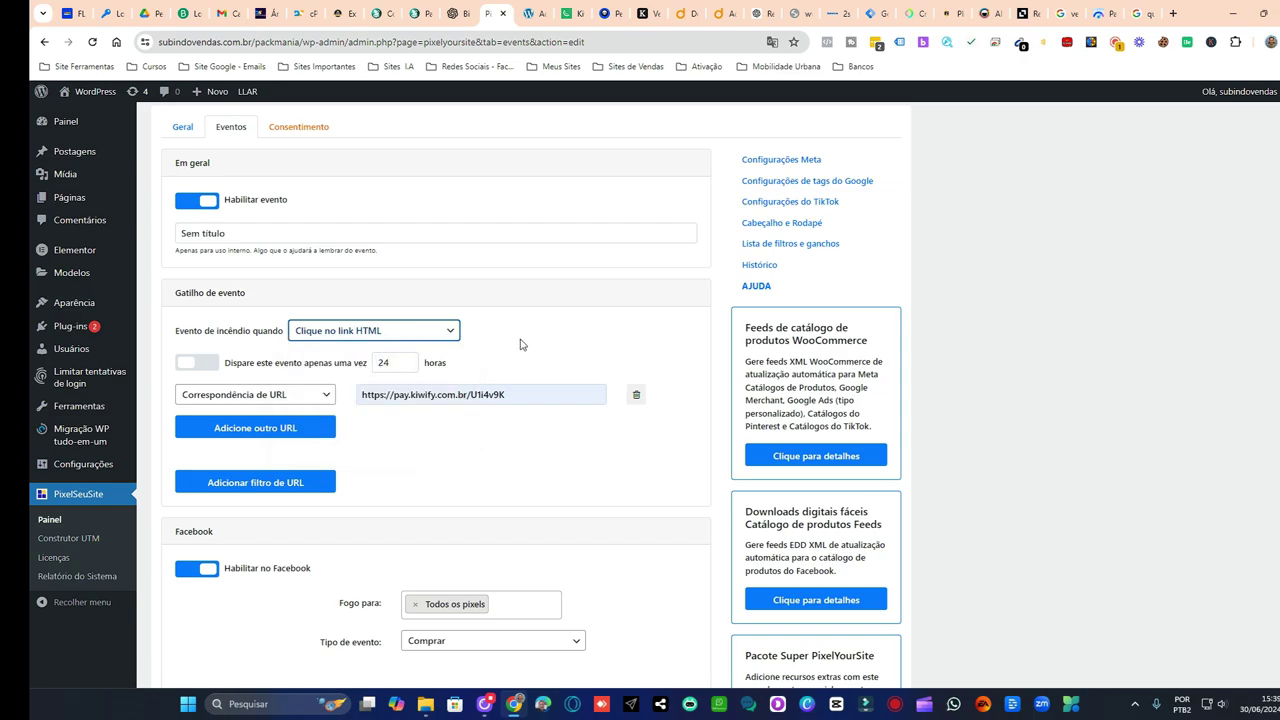
Turn on the Facebook event's additional parameters to review their fields, and turn them off again
scroll(520, 344, "down", 1)
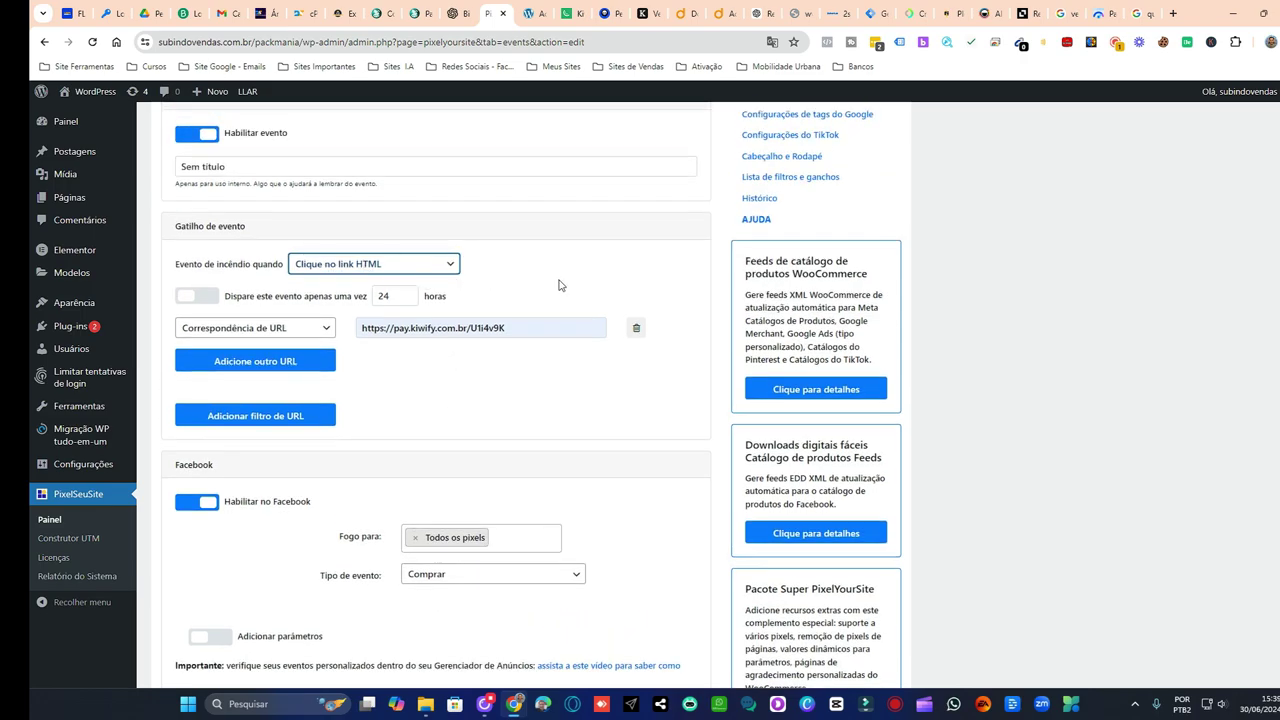
scroll(559, 286, "up", 1)
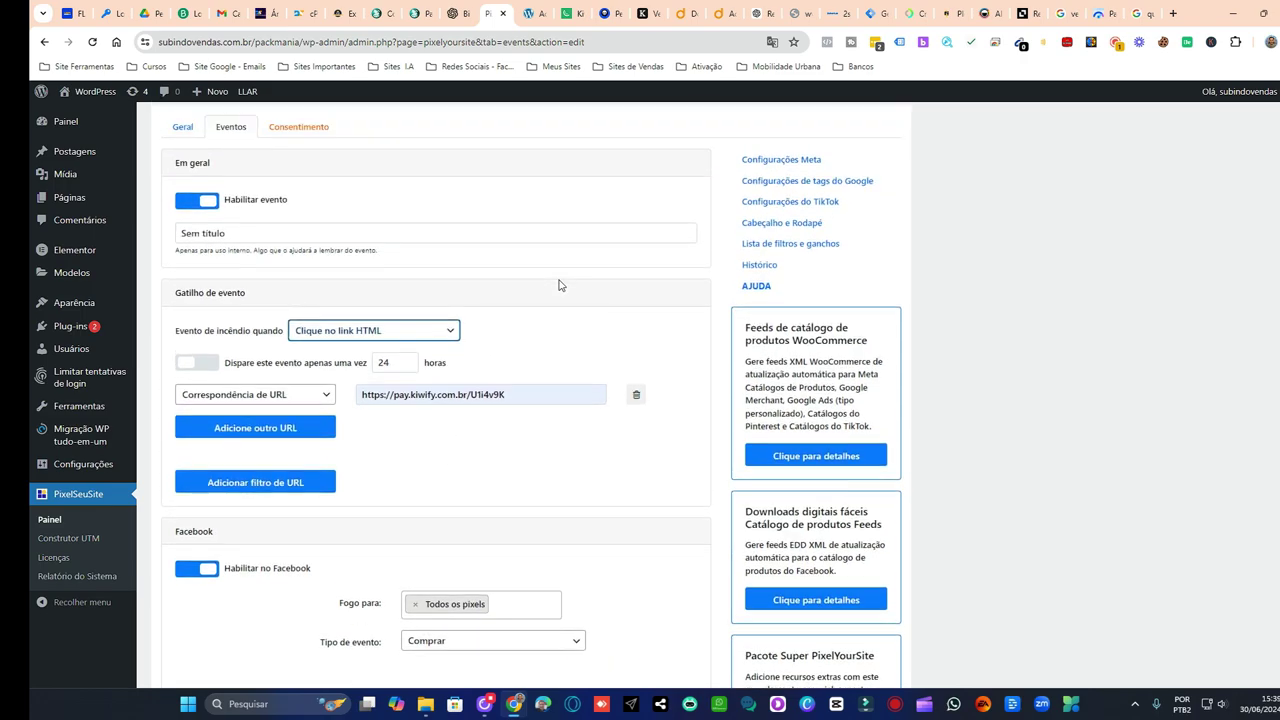
scroll(505, 330, "down", 2)
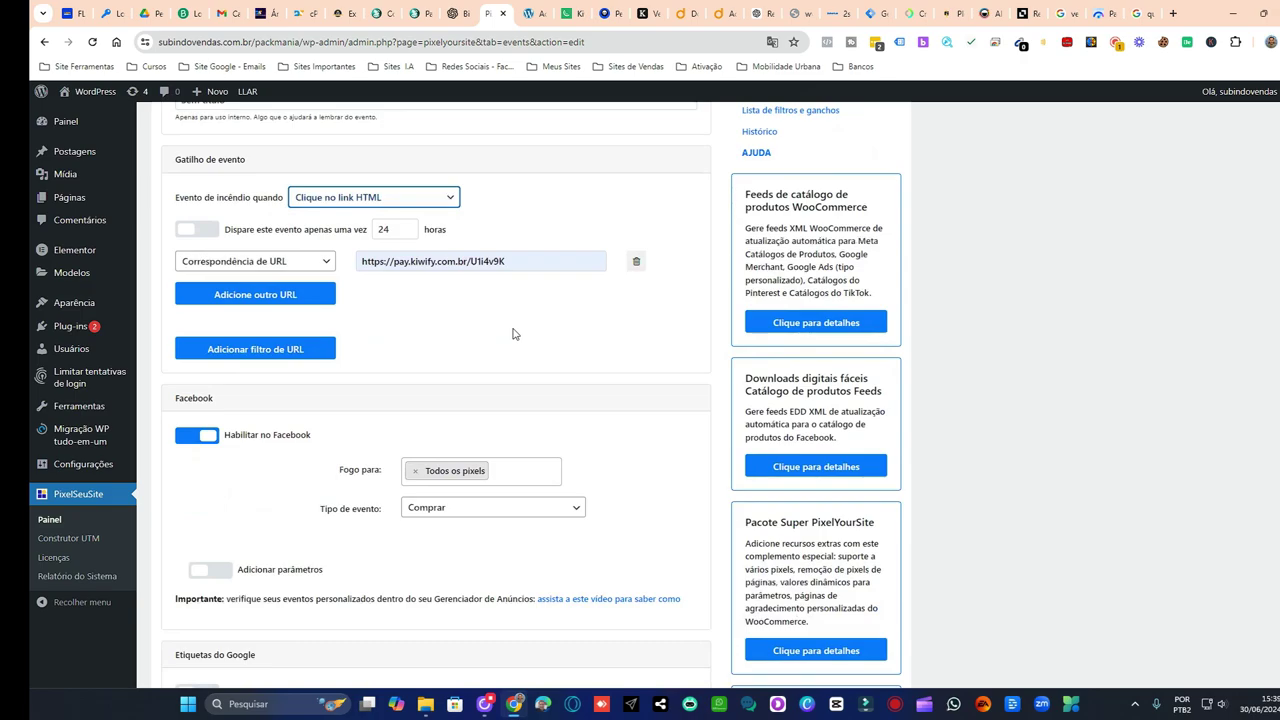
scroll(513, 334, "down", 2)
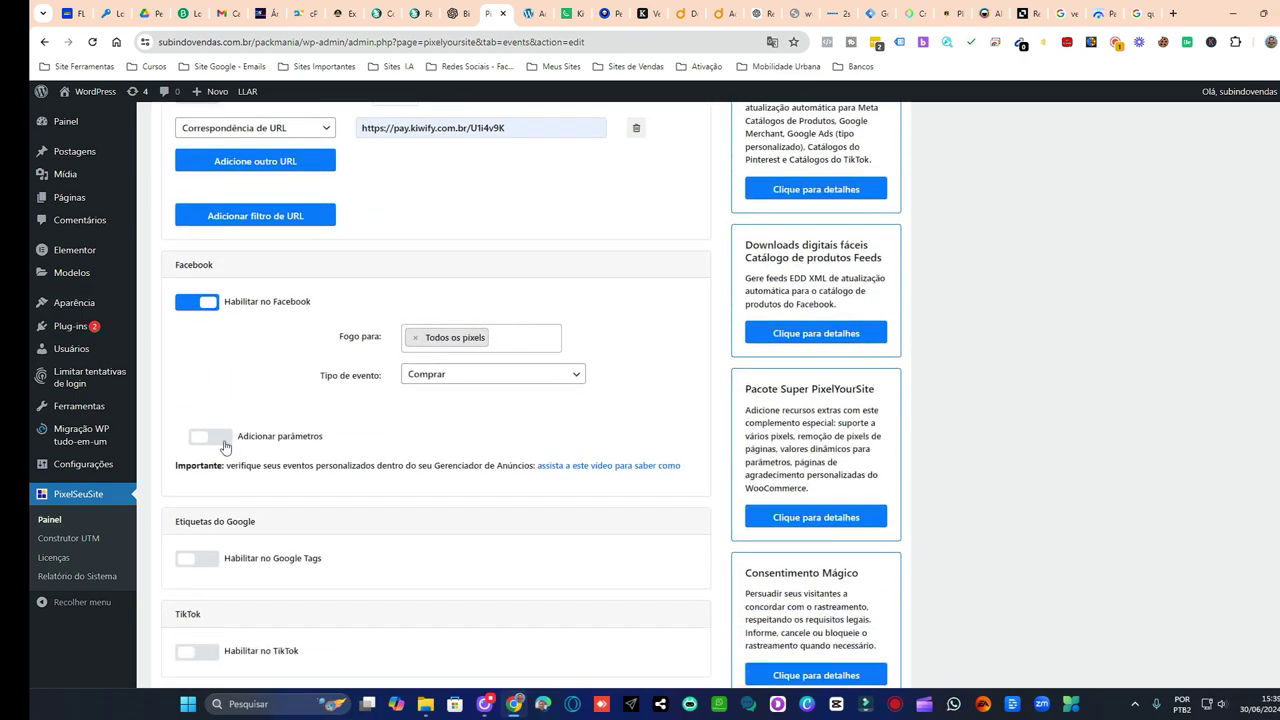
left_click(221, 444)
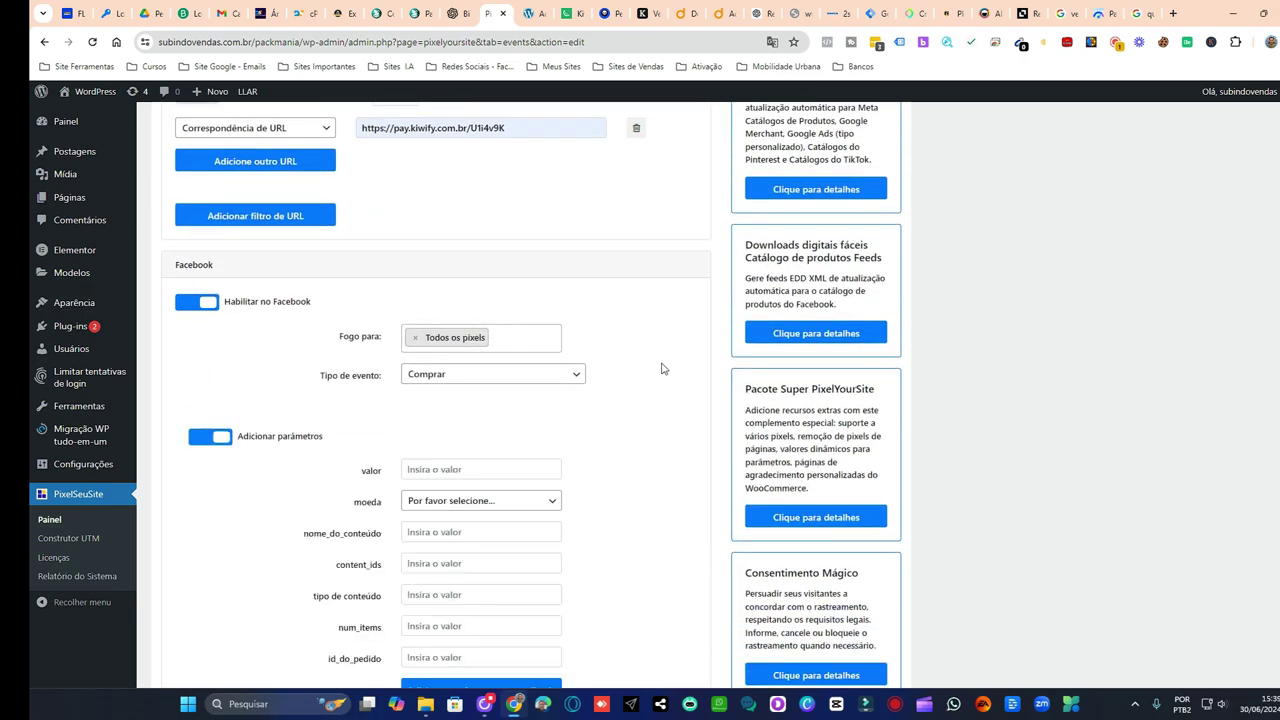
scroll(661, 369, "down", 2)
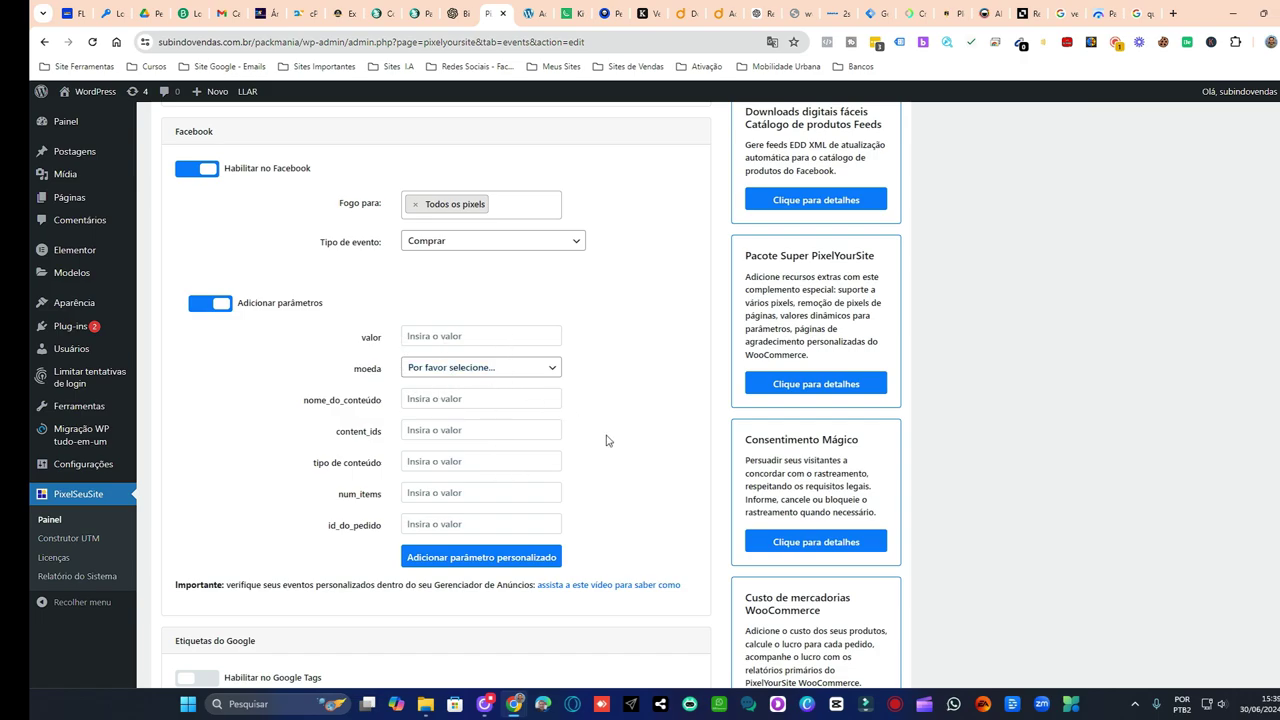
scroll(560, 430, "up", 1)
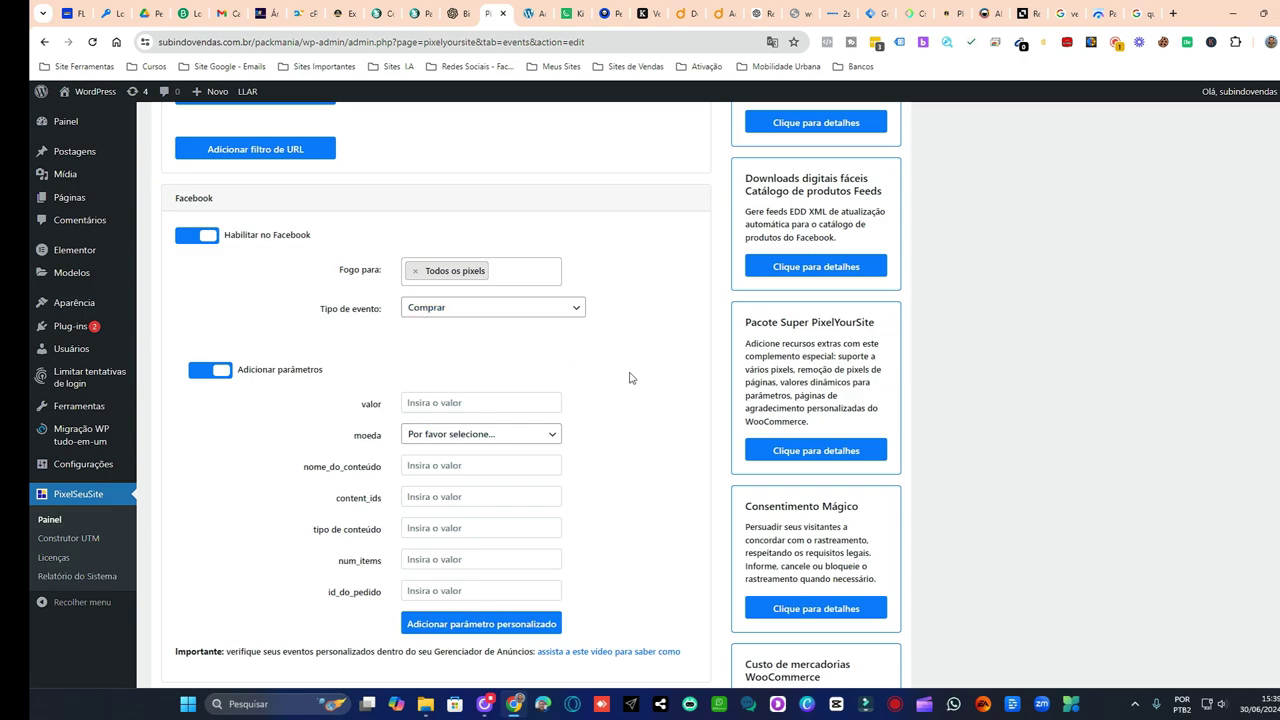
scroll(631, 376, "up", 2)
scroll(631, 378, "up", 1)
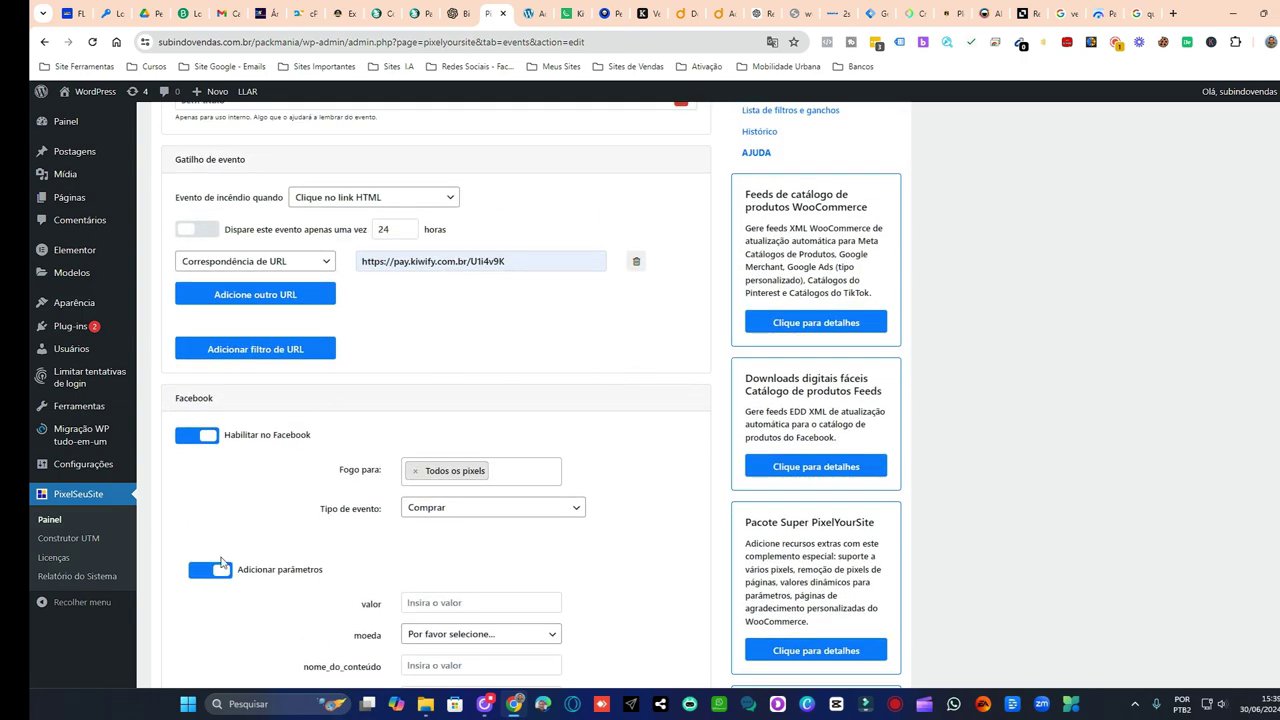
left_click(210, 569)
scroll(367, 347, "up", 1)
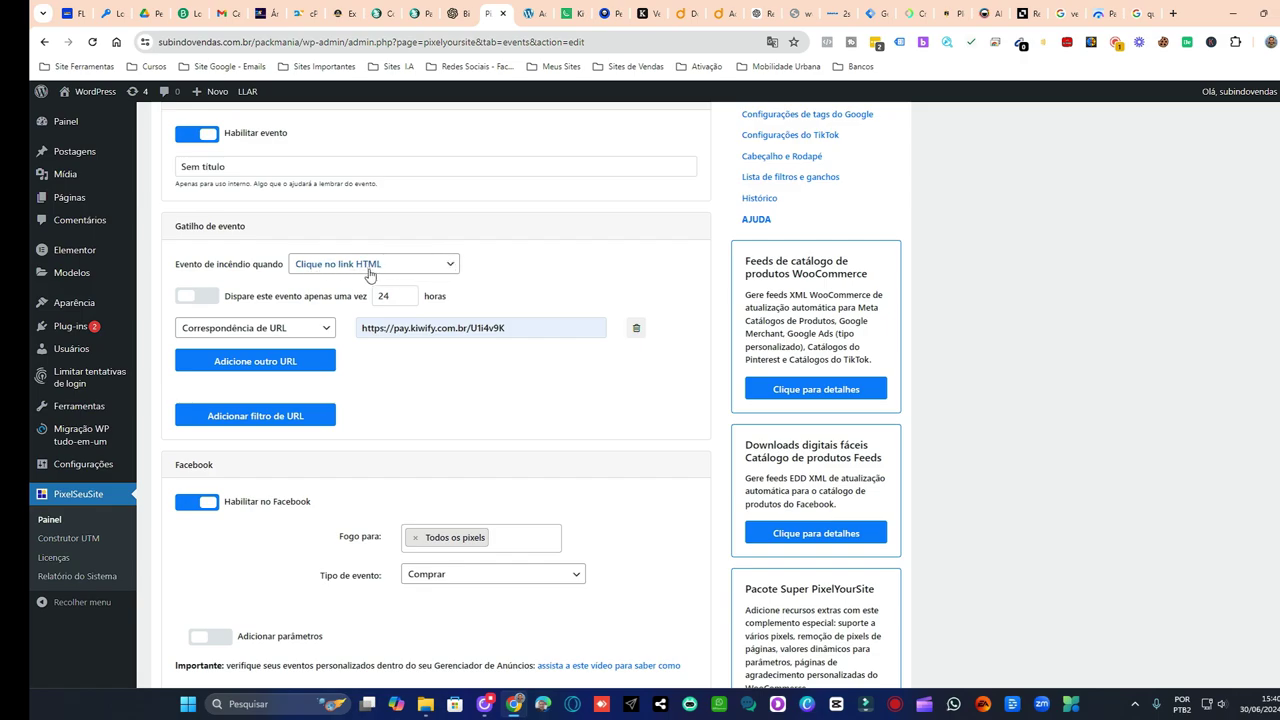
scroll(546, 294, "up", 2)
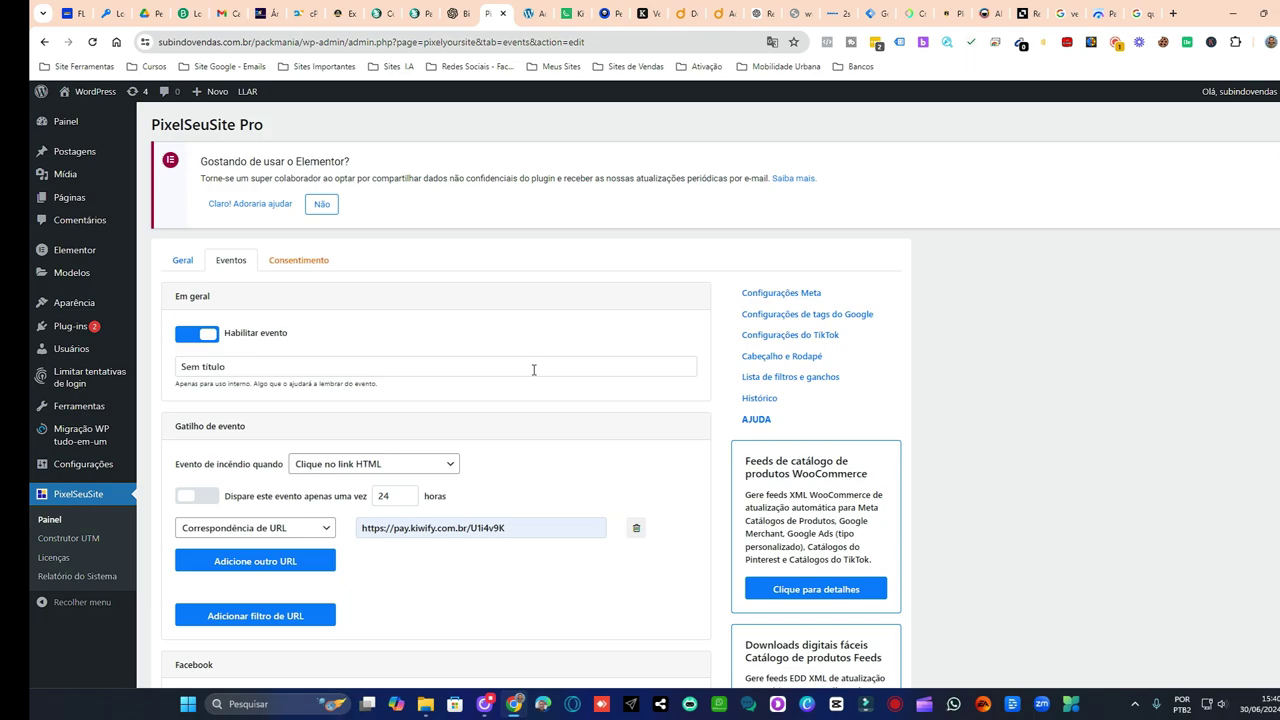
scroll(534, 370, "down", 1)
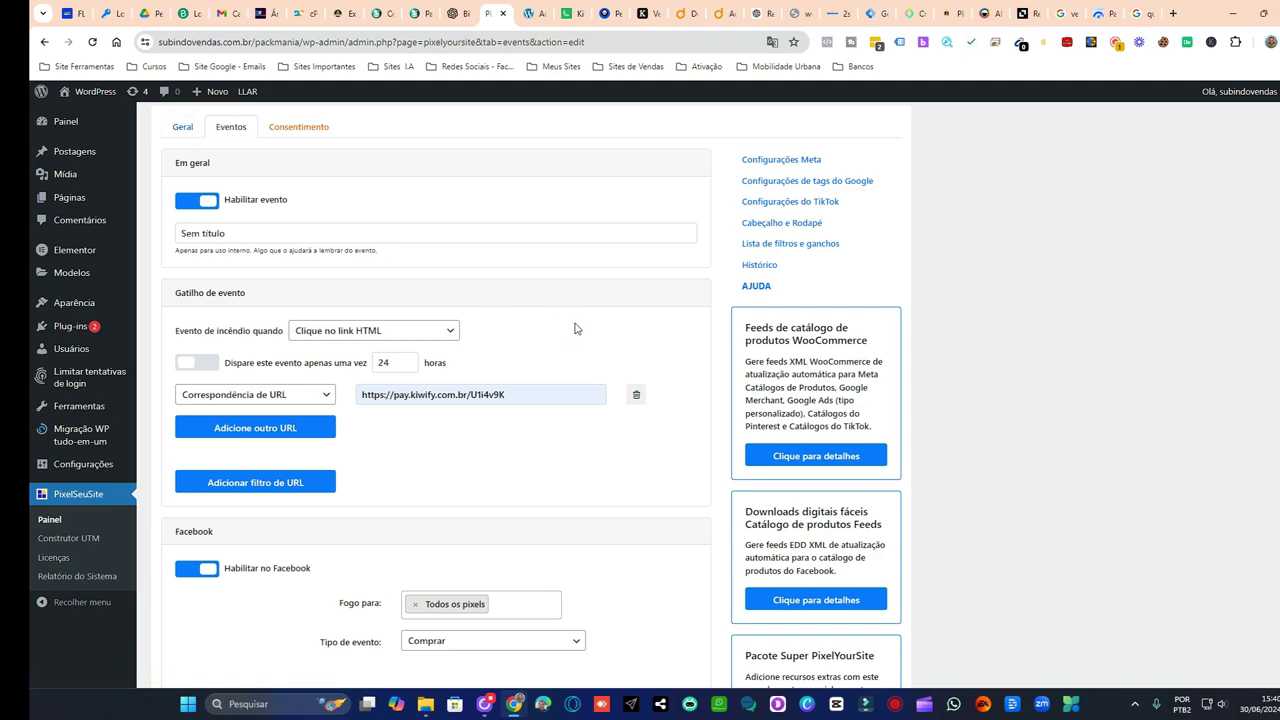
scroll(610, 318, "down", 1)
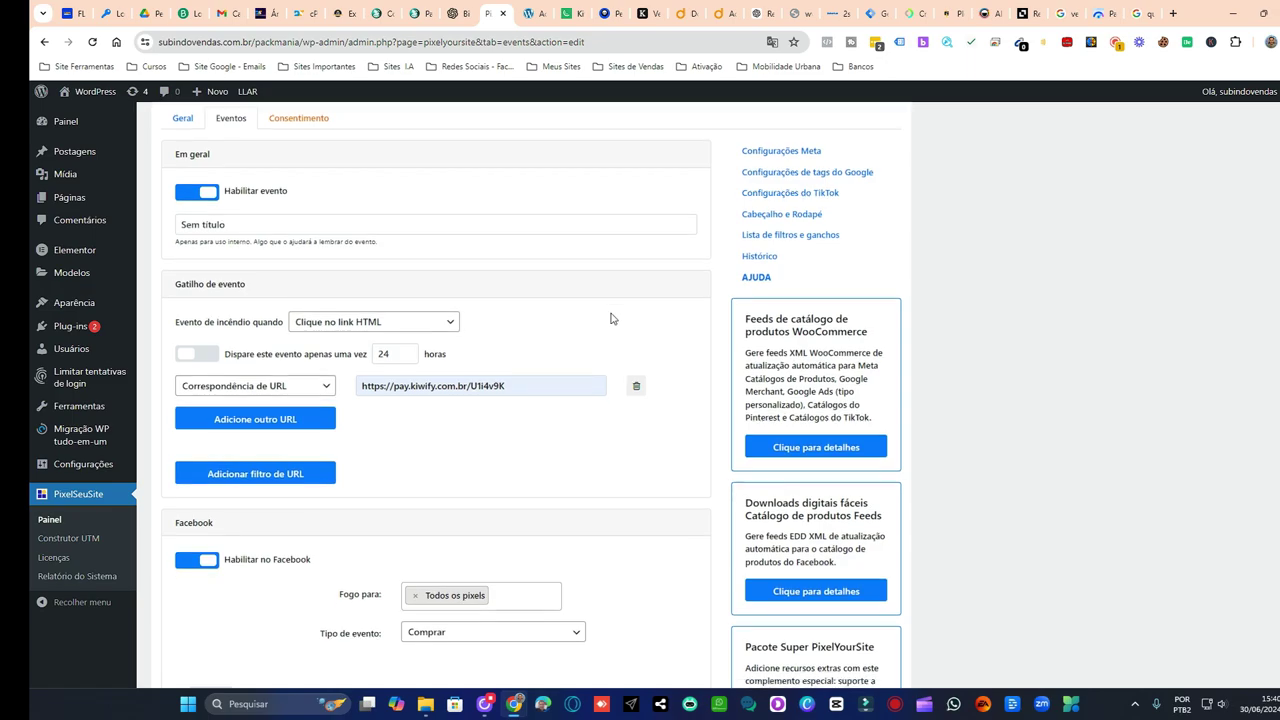
left_click(447, 197)
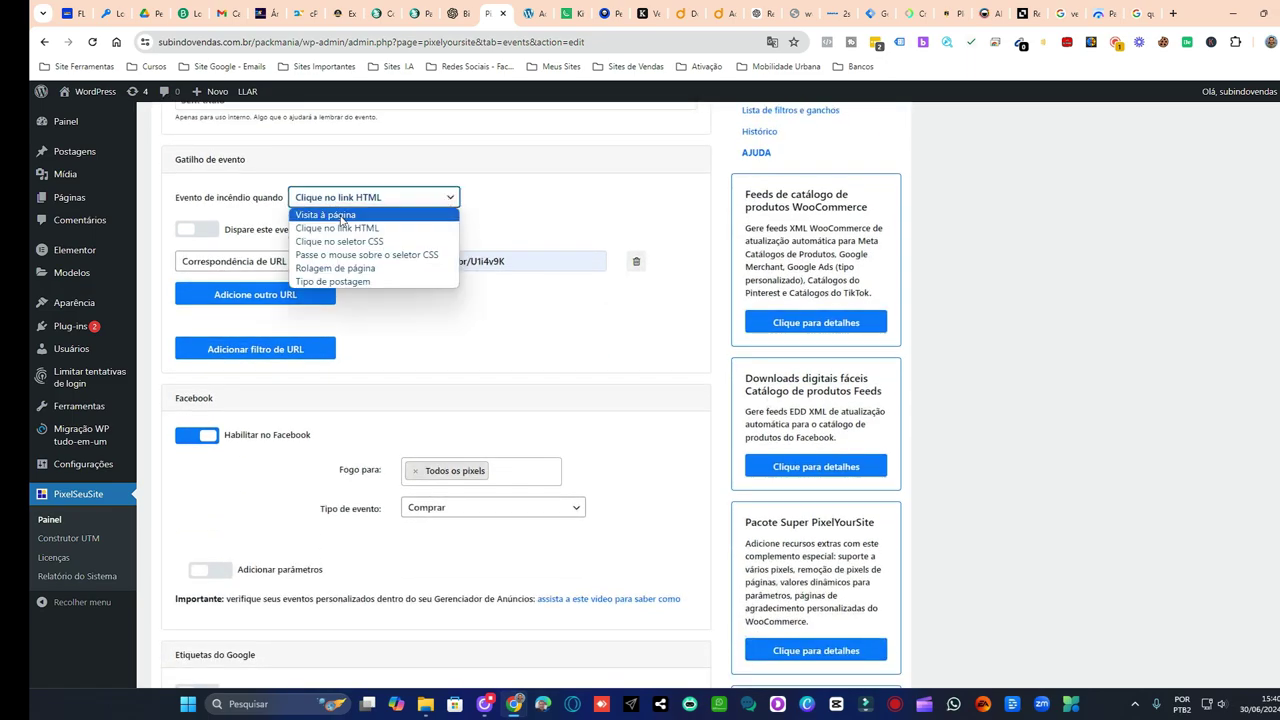
left_click(585, 212)
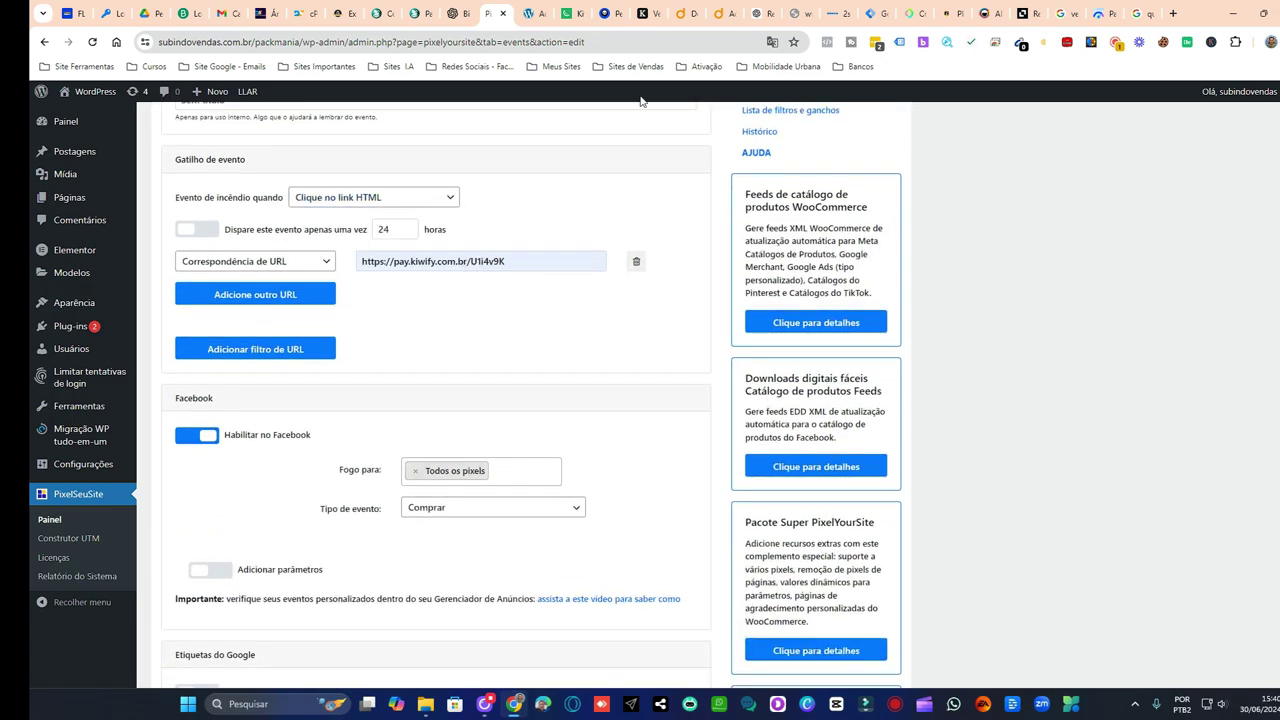
Return the translated event editing page to its original language
left_click(774, 45)
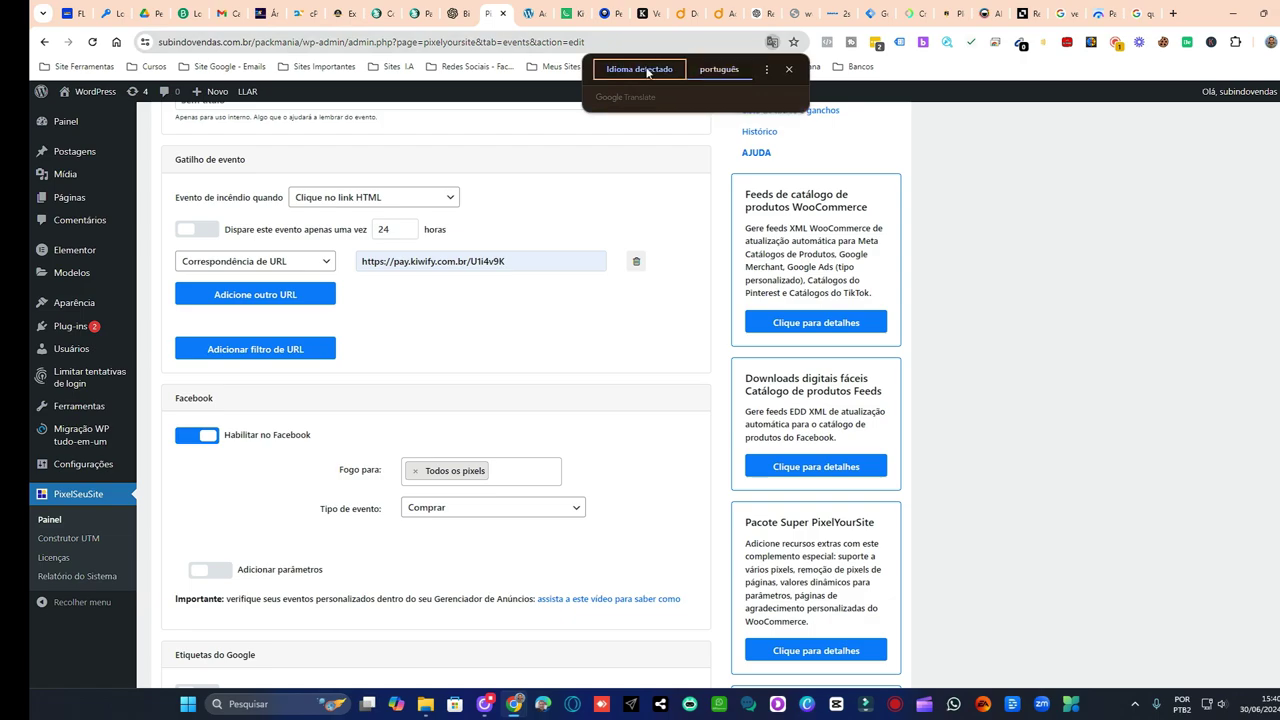
left_click(649, 103)
scroll(423, 270, "up", 2)
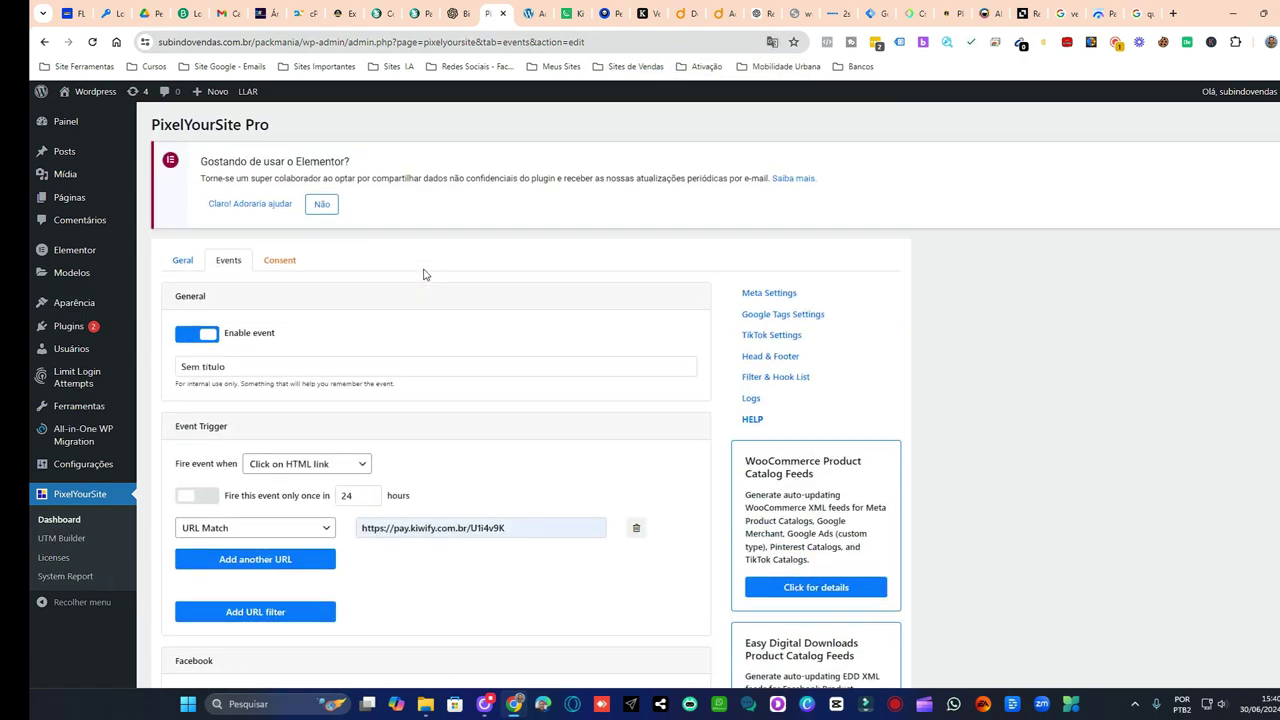
Set the event trigger to Page visit, with a URL Match condition using the previously entered liveup/index.php page address
scroll(395, 258, "down", 1)
left_click(363, 334)
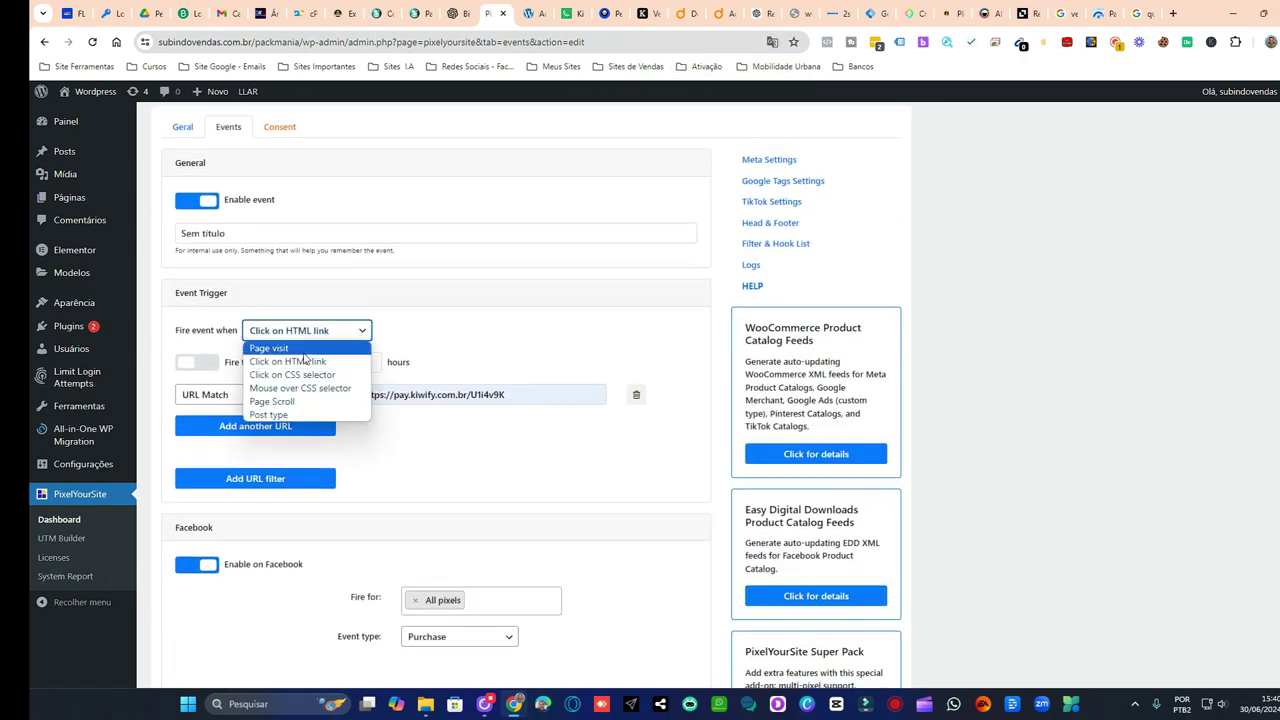
left_click(262, 343)
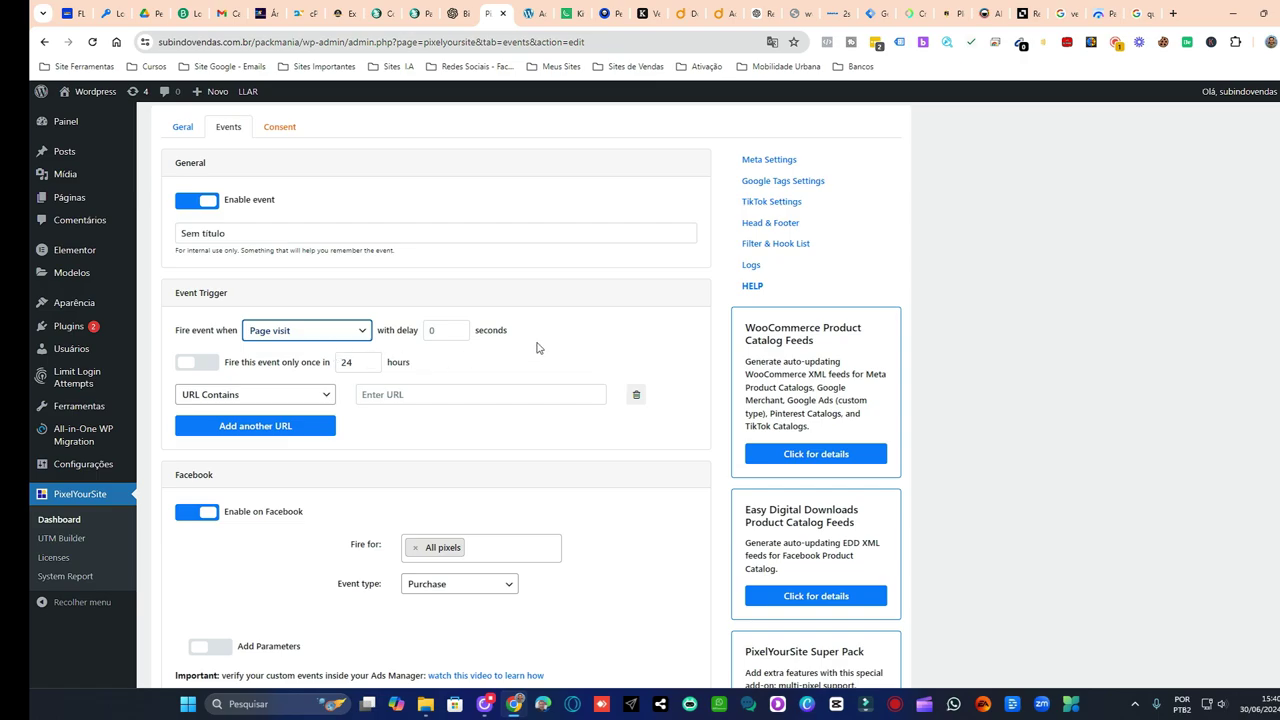
scroll(571, 325, "down", 2)
left_click(322, 261)
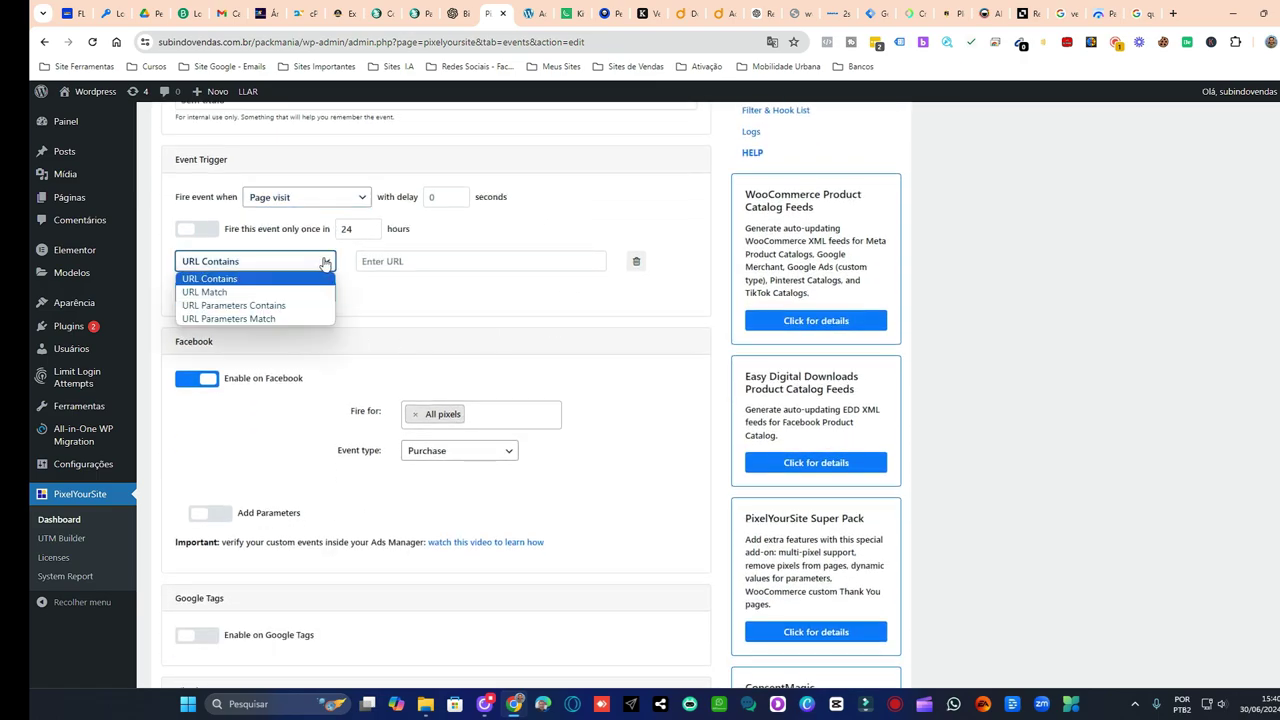
left_click(236, 292)
left_click(450, 261)
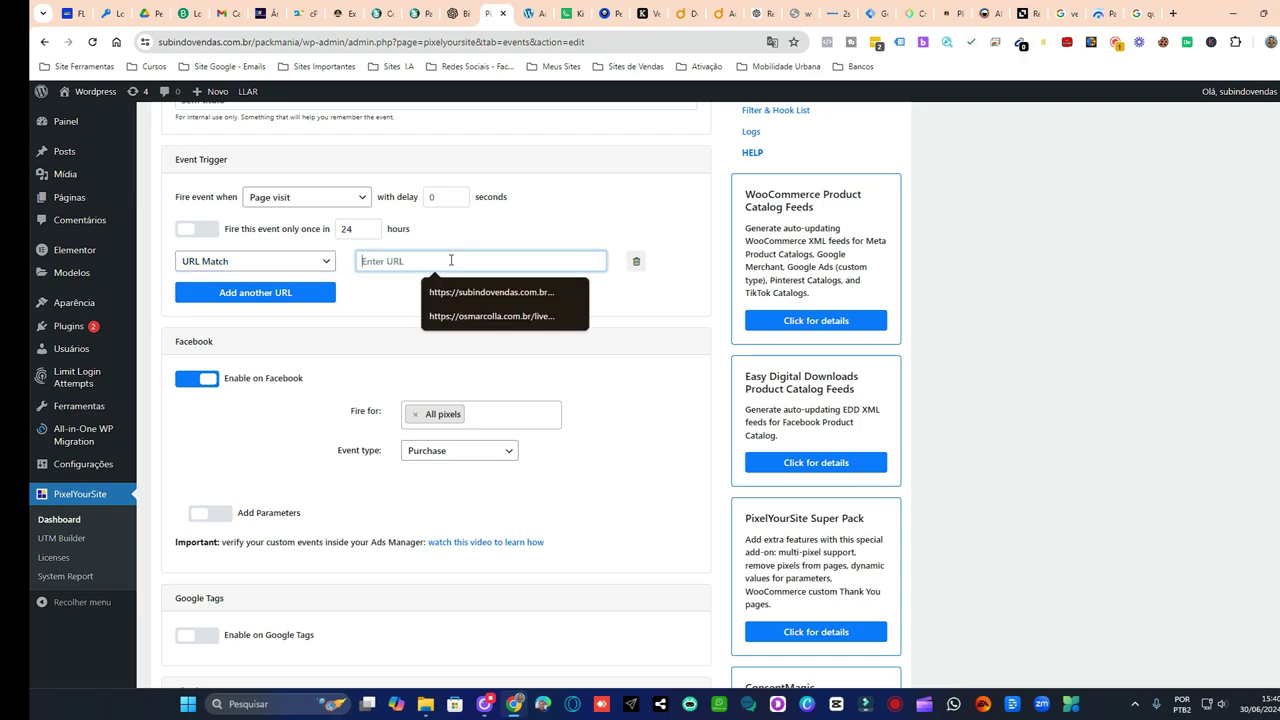
left_click(485, 316)
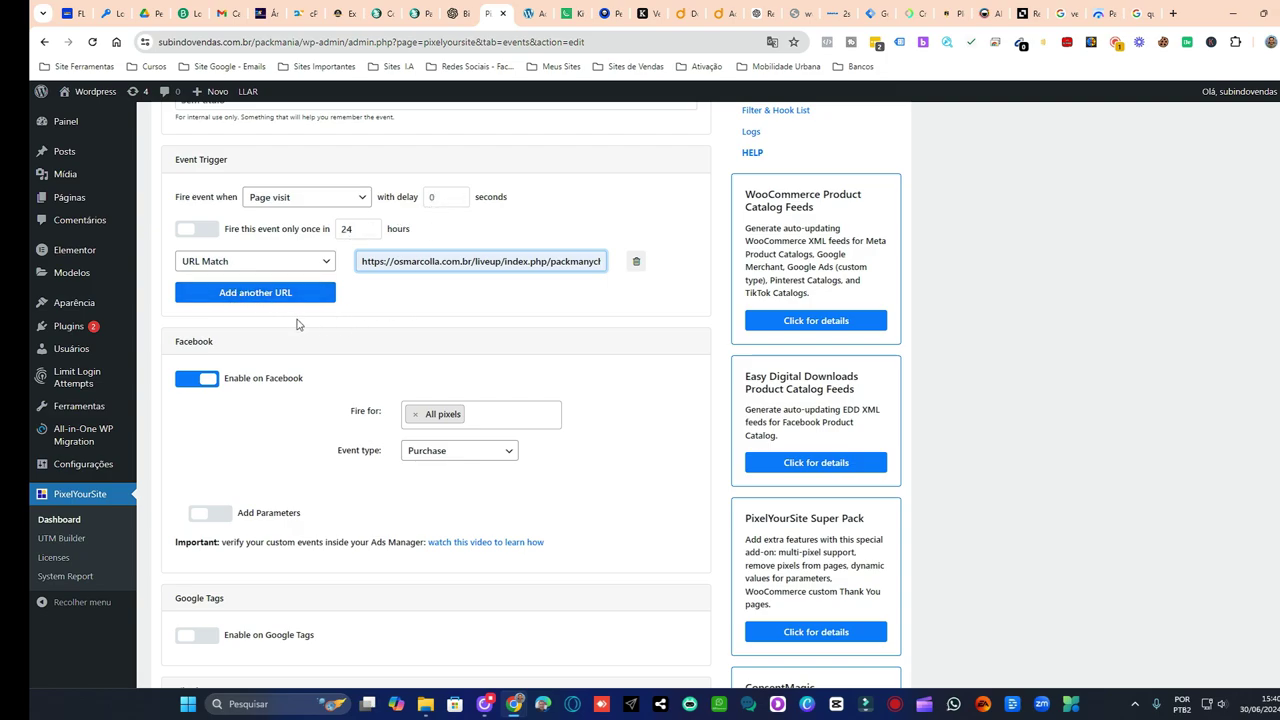
Set the Facebook event type to ViewContent
left_click(507, 454)
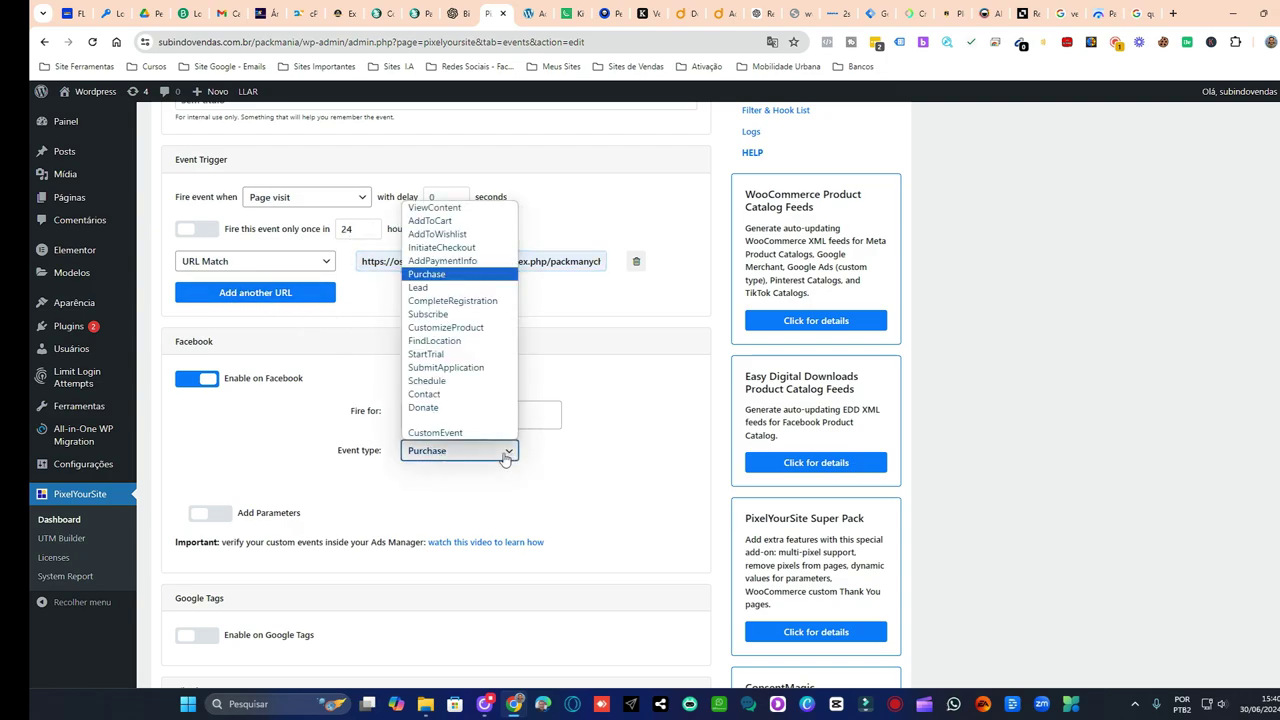
left_click(449, 209)
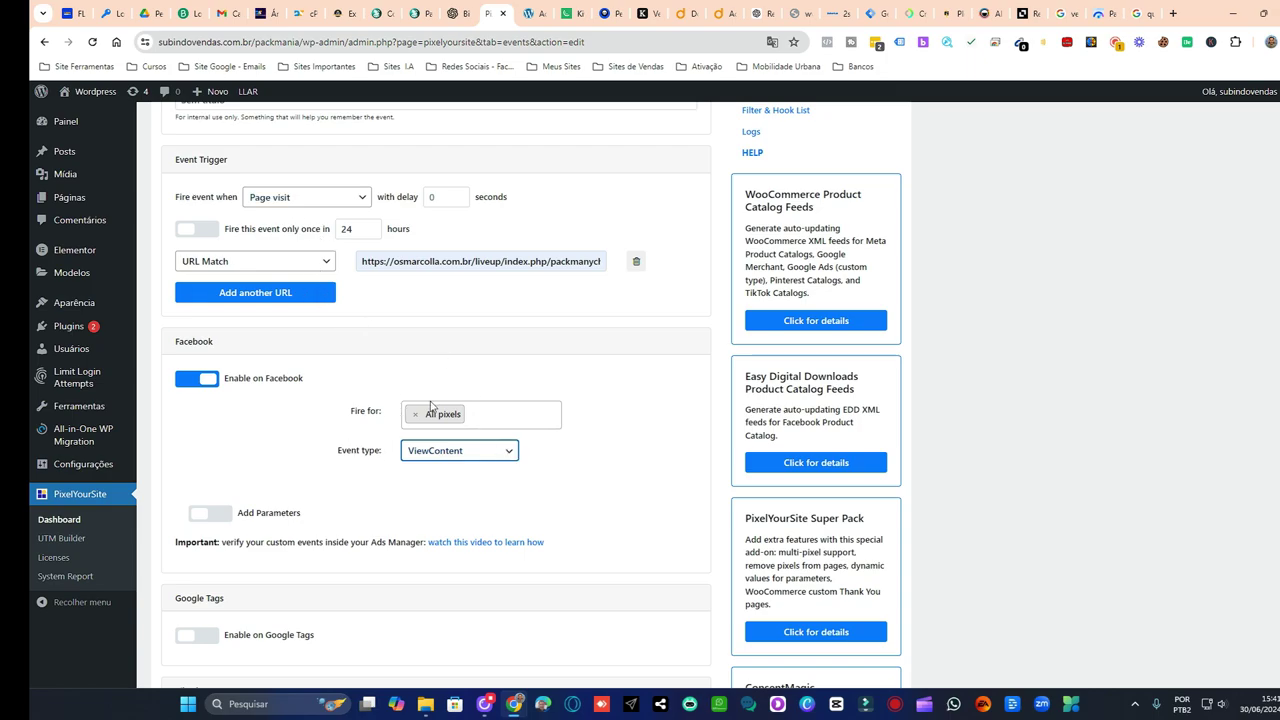
left_click(507, 455)
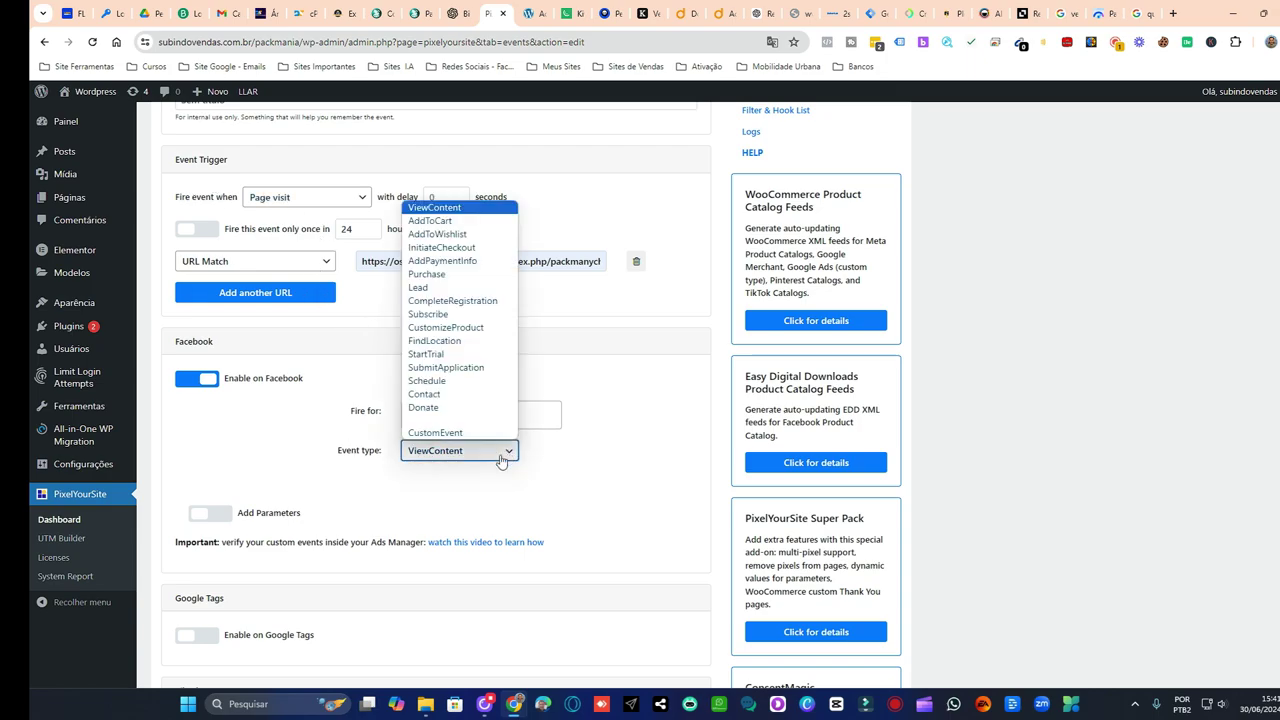
left_click(440, 207)
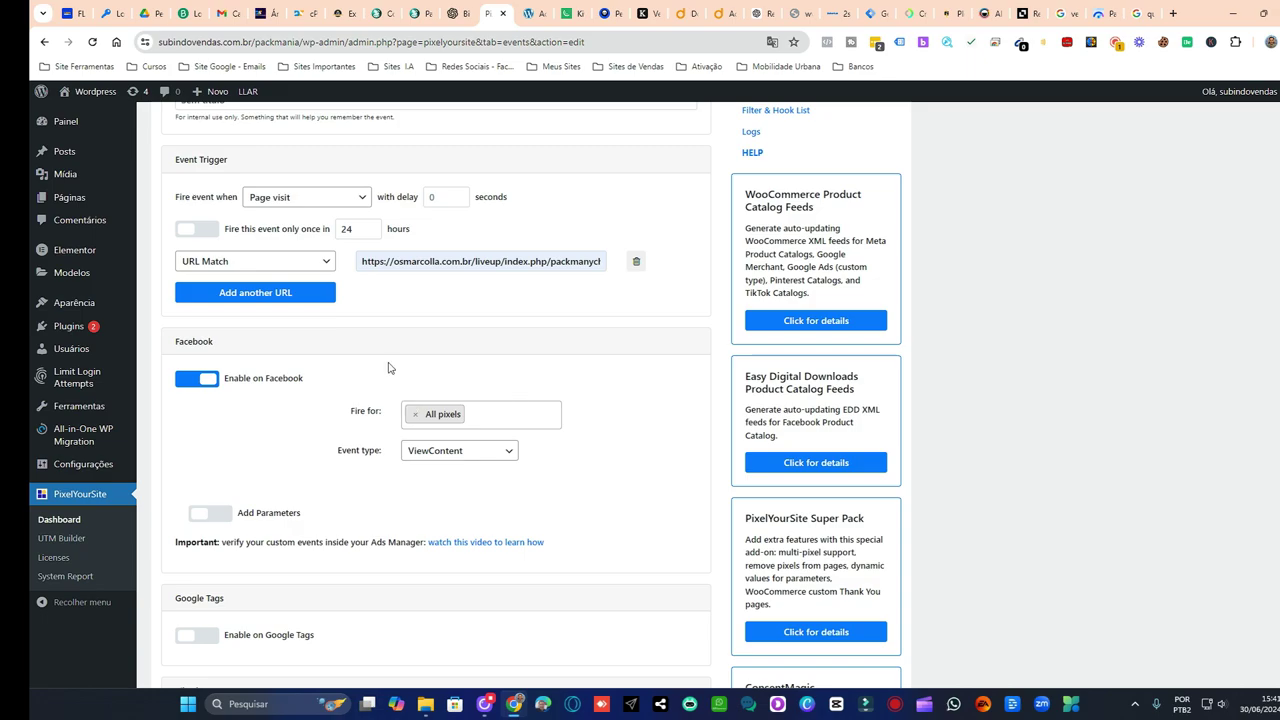
Set the event trigger back to Click on HTML link and select its Kiwify checkout URL
scroll(563, 449, "down", 4)
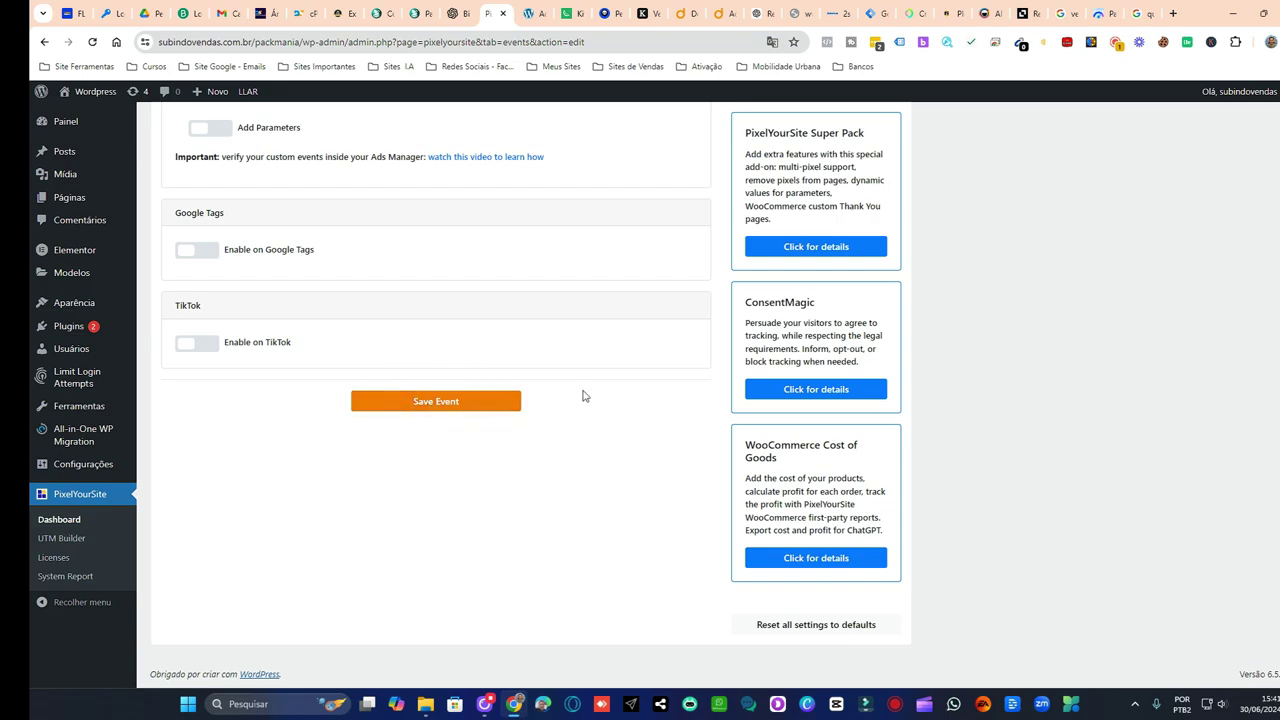
scroll(584, 396, "up", 1)
scroll(588, 395, "up", 5)
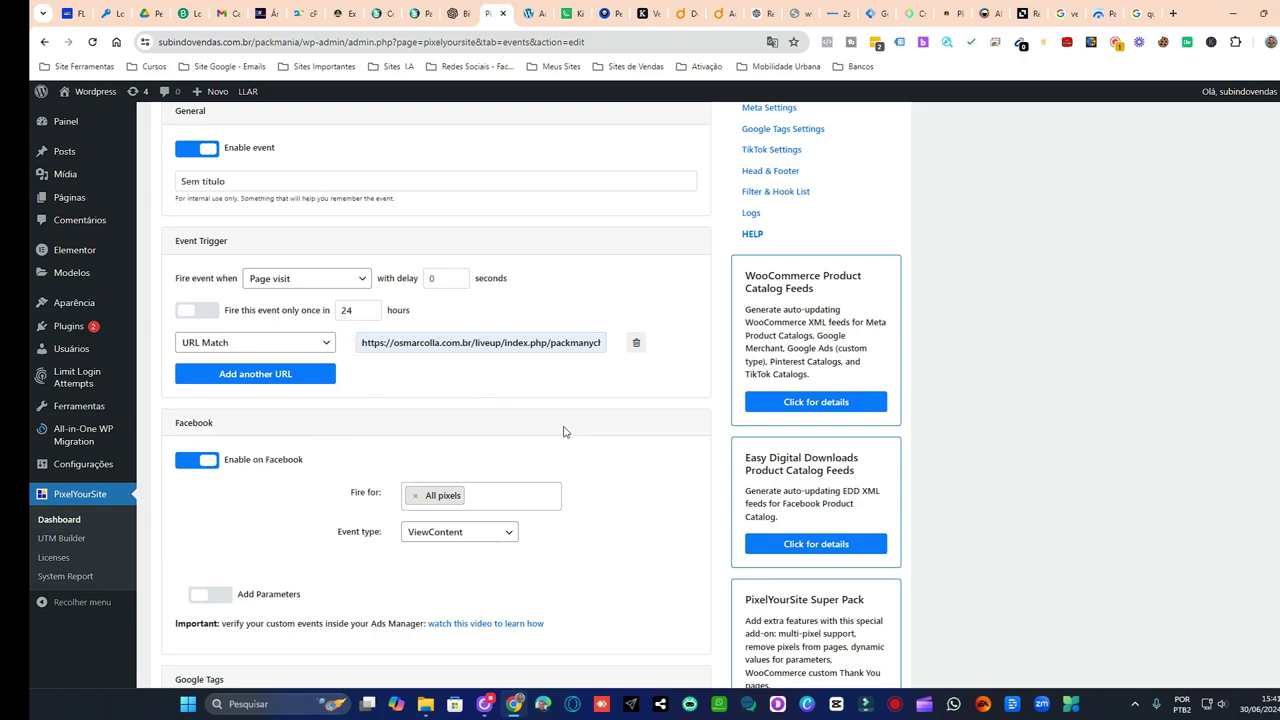
left_click(362, 281)
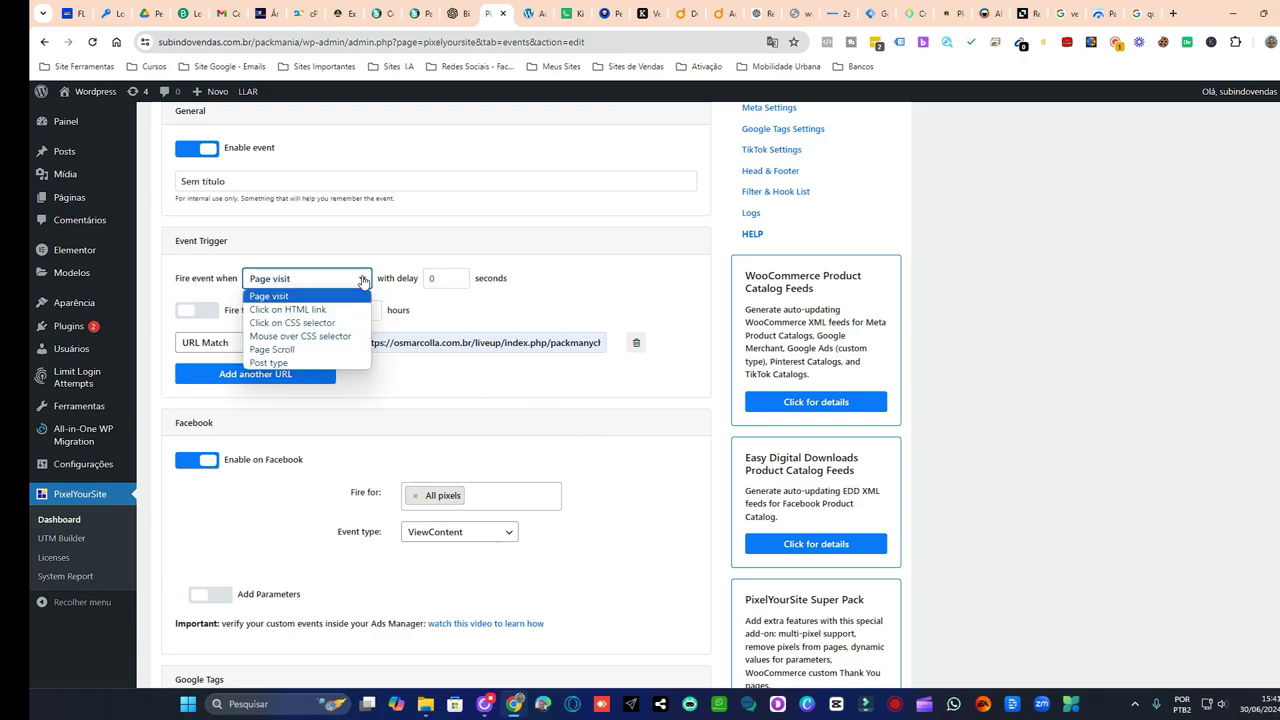
left_click(300, 310)
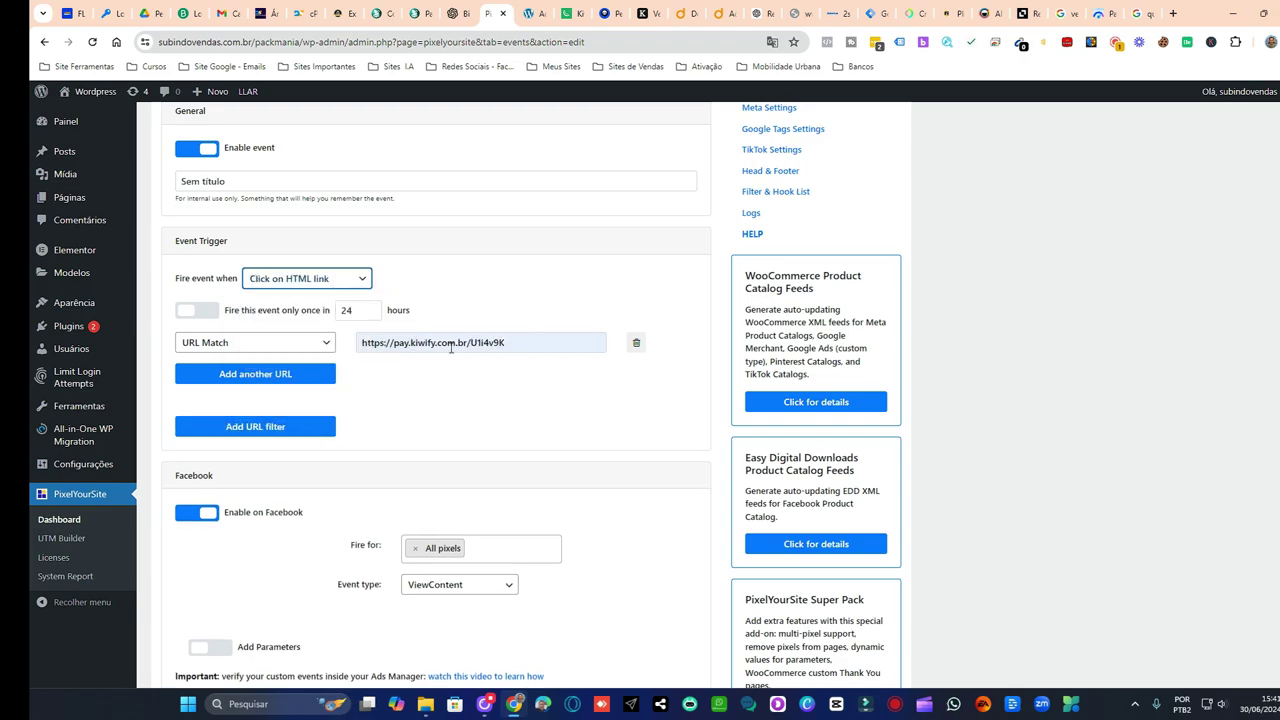
left_click(516, 345)
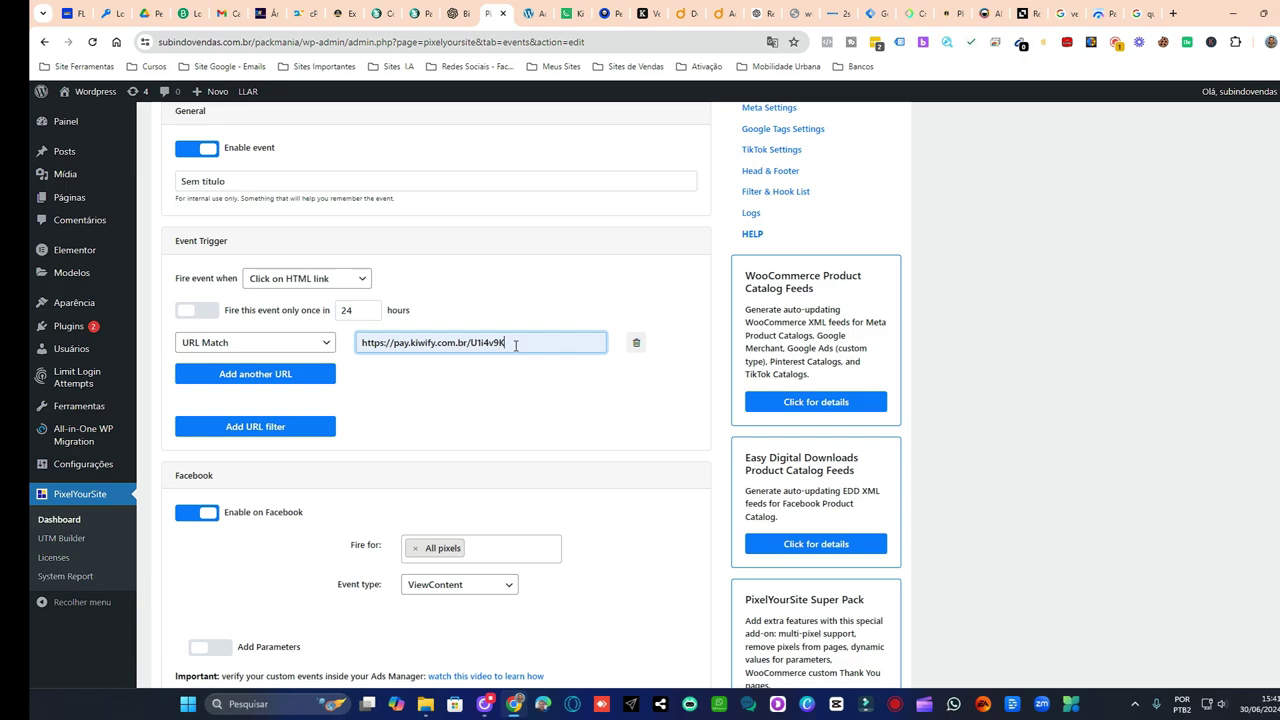
left_click_drag(516, 345, 342, 350)
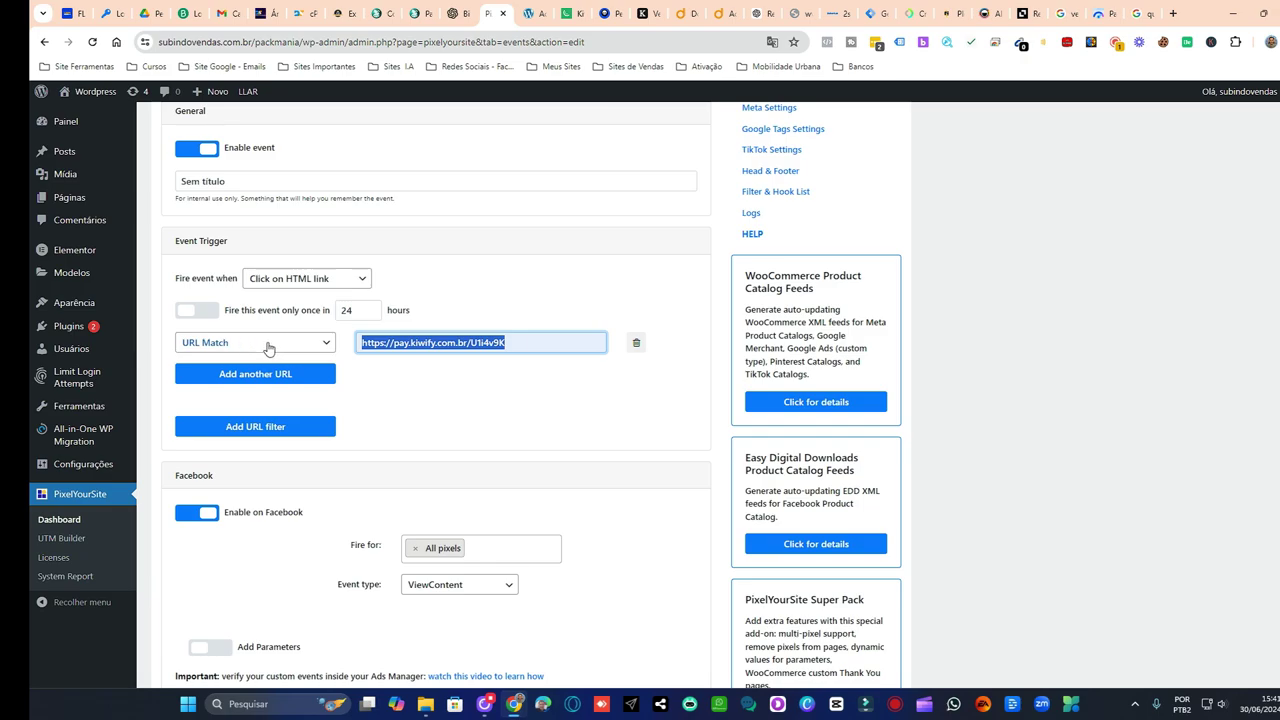
scroll(528, 420, "down", 1)
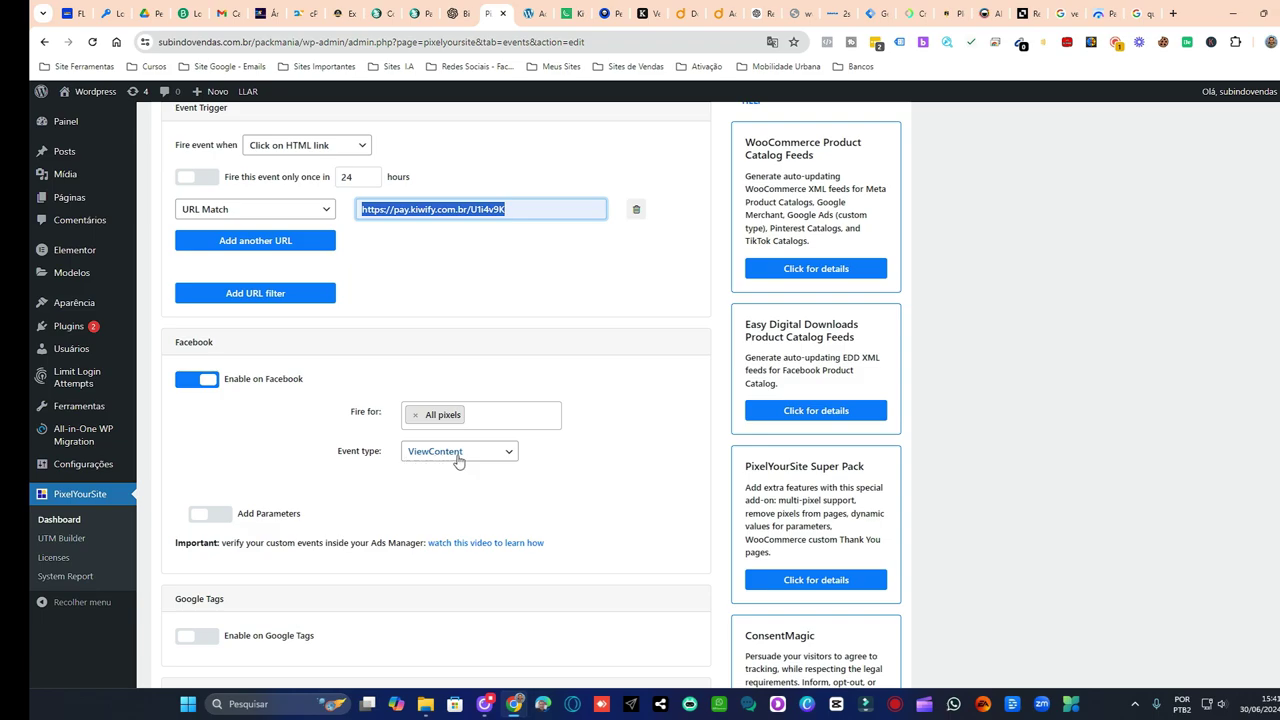
Set the Facebook event type to InitiateCheckout and enter "sadfsdfdsadfds" as the new event's placeholder name
left_click(507, 457)
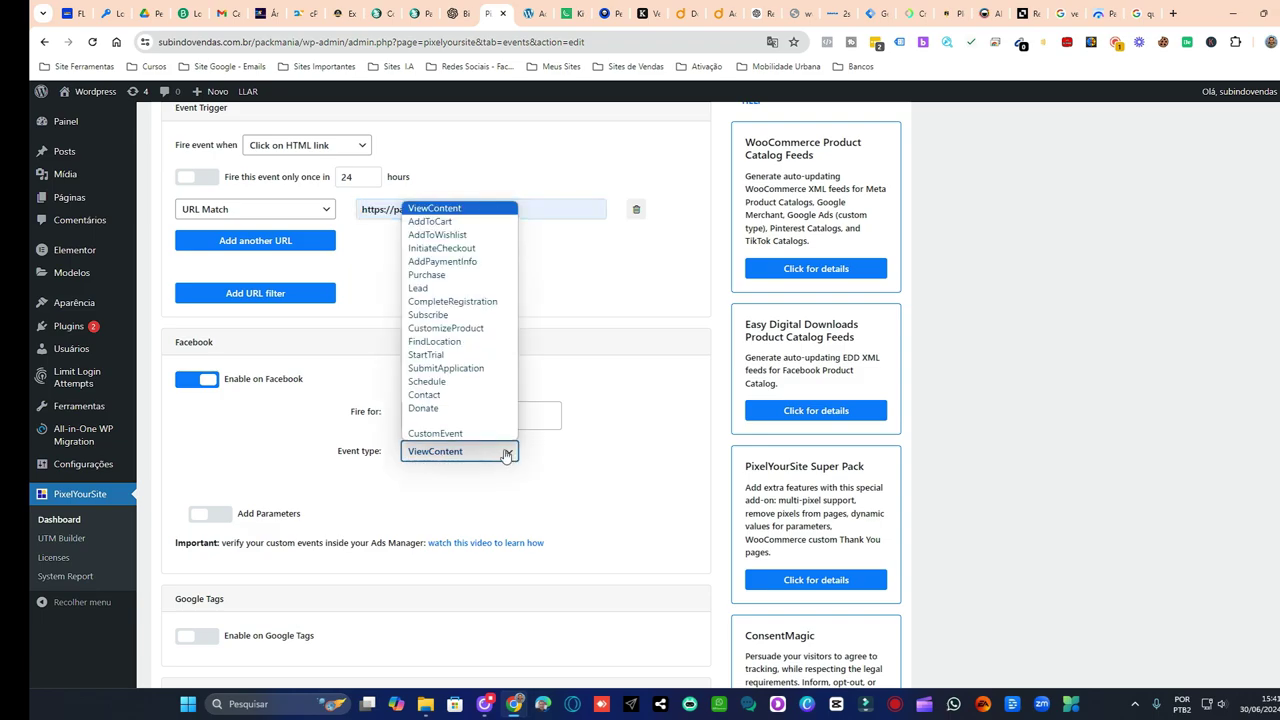
left_click(444, 250)
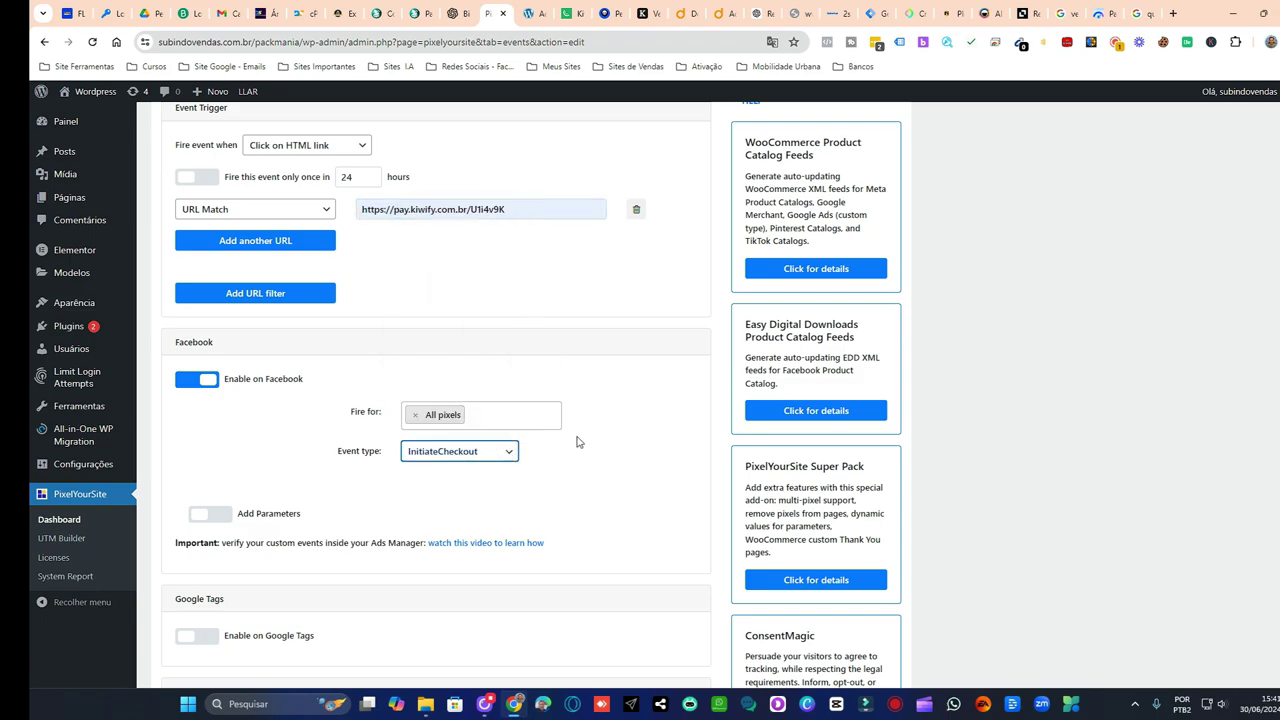
scroll(576, 442, "up", 3)
triple_click(221, 316)
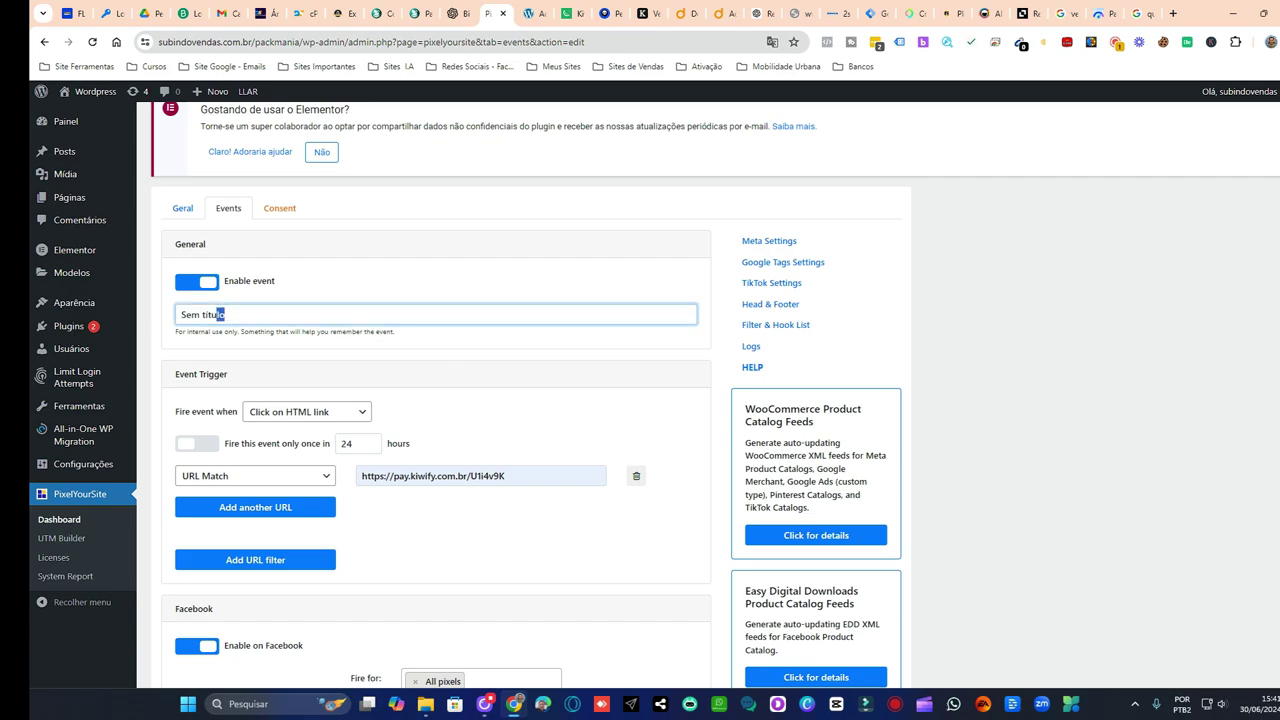
type("sadfsdfdsadfds")
left_click_drag(266, 316, 174, 318)
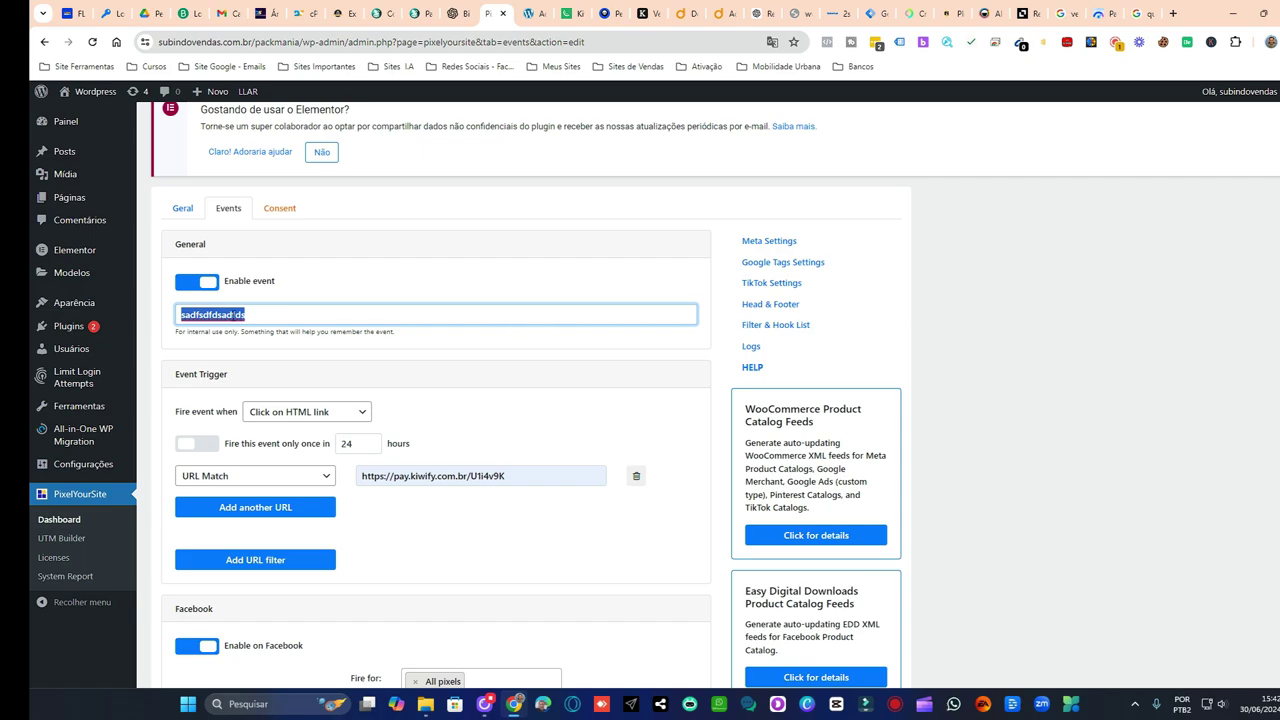
scroll(515, 334, "down", 1)
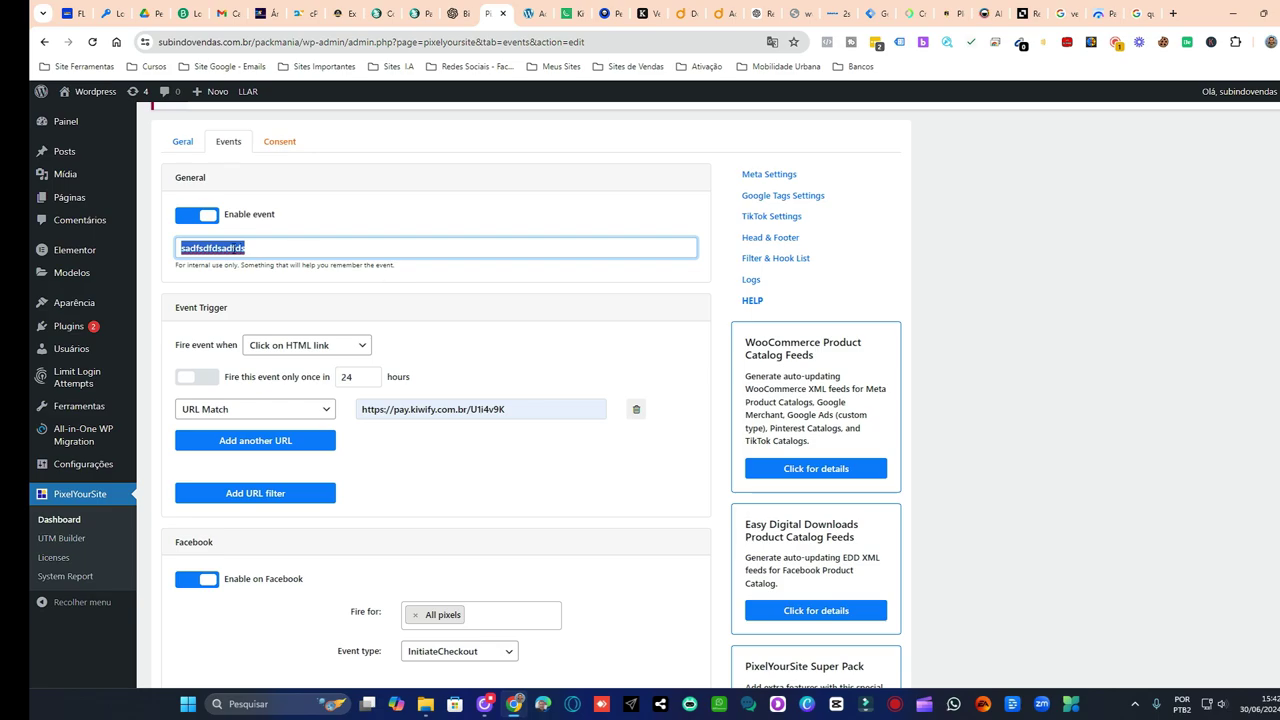
scroll(566, 351, "down", 5)
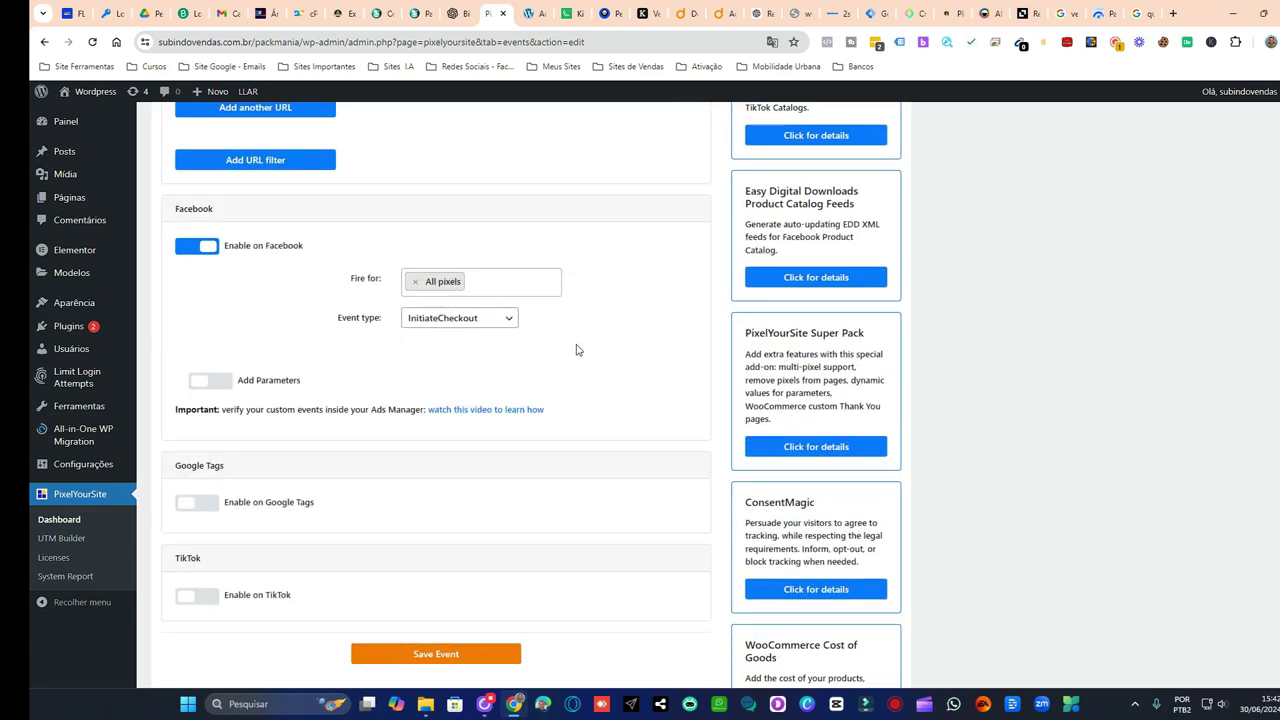
scroll(614, 340, "up", 6)
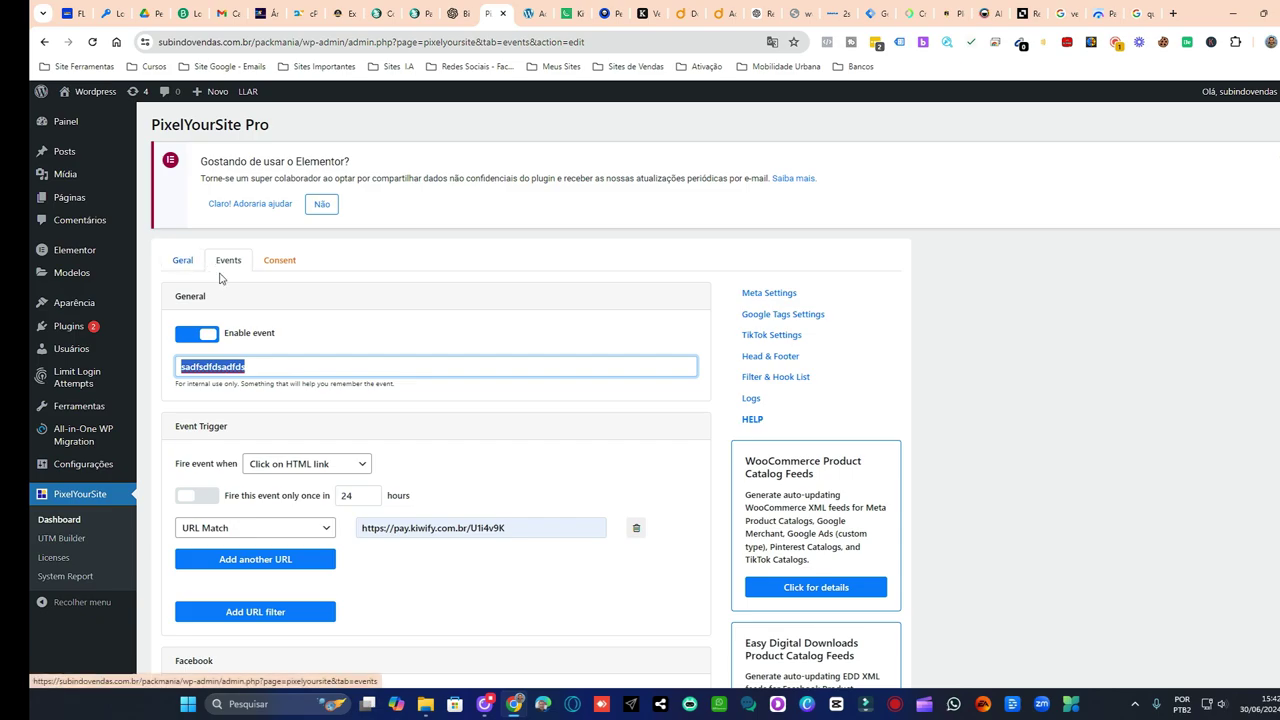
Leave the new event without saving, return to the user-defined events list and open the Page view event
left_click(183, 263)
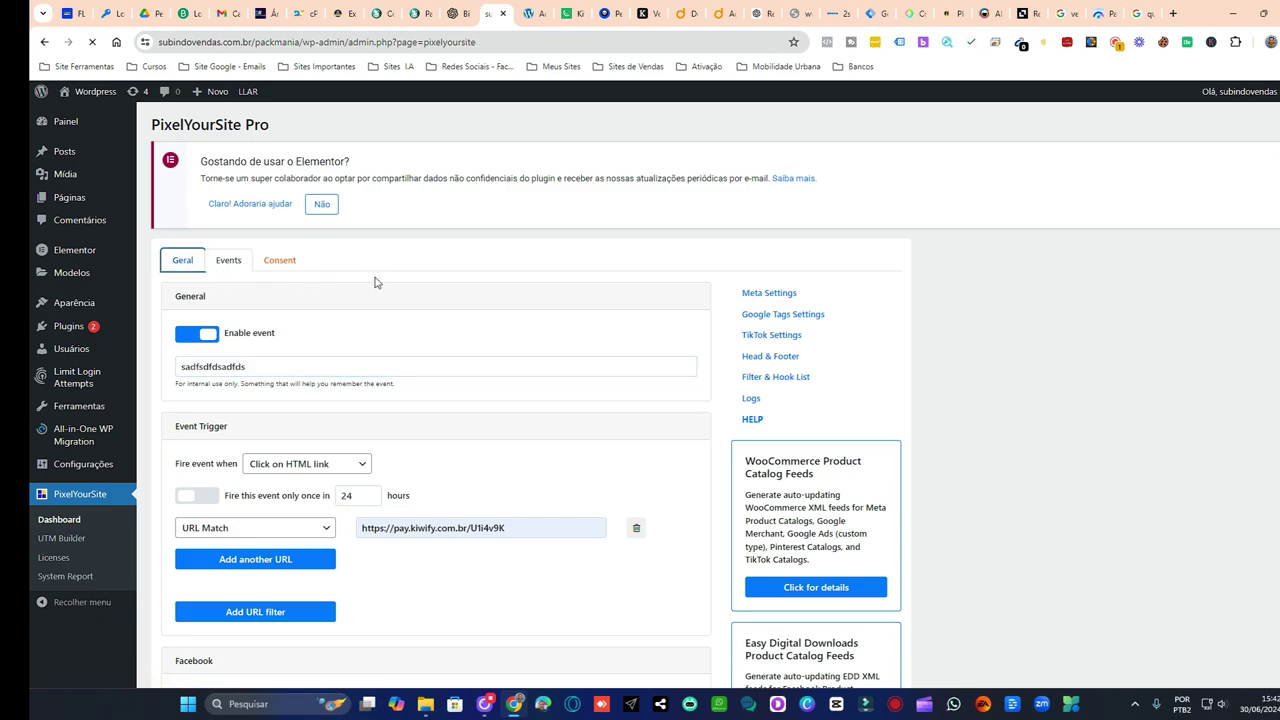
left_click(229, 262)
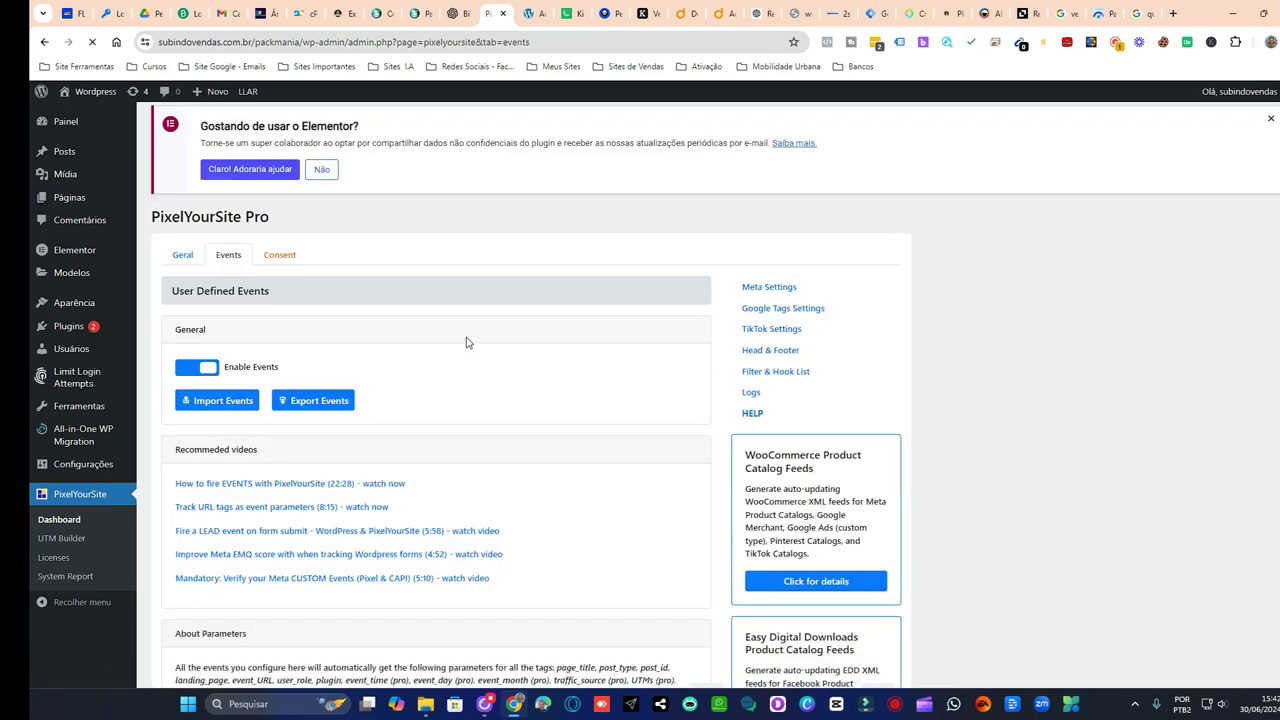
scroll(512, 326, "down", 3)
scroll(512, 326, "down", 2)
mouse_move(226, 346)
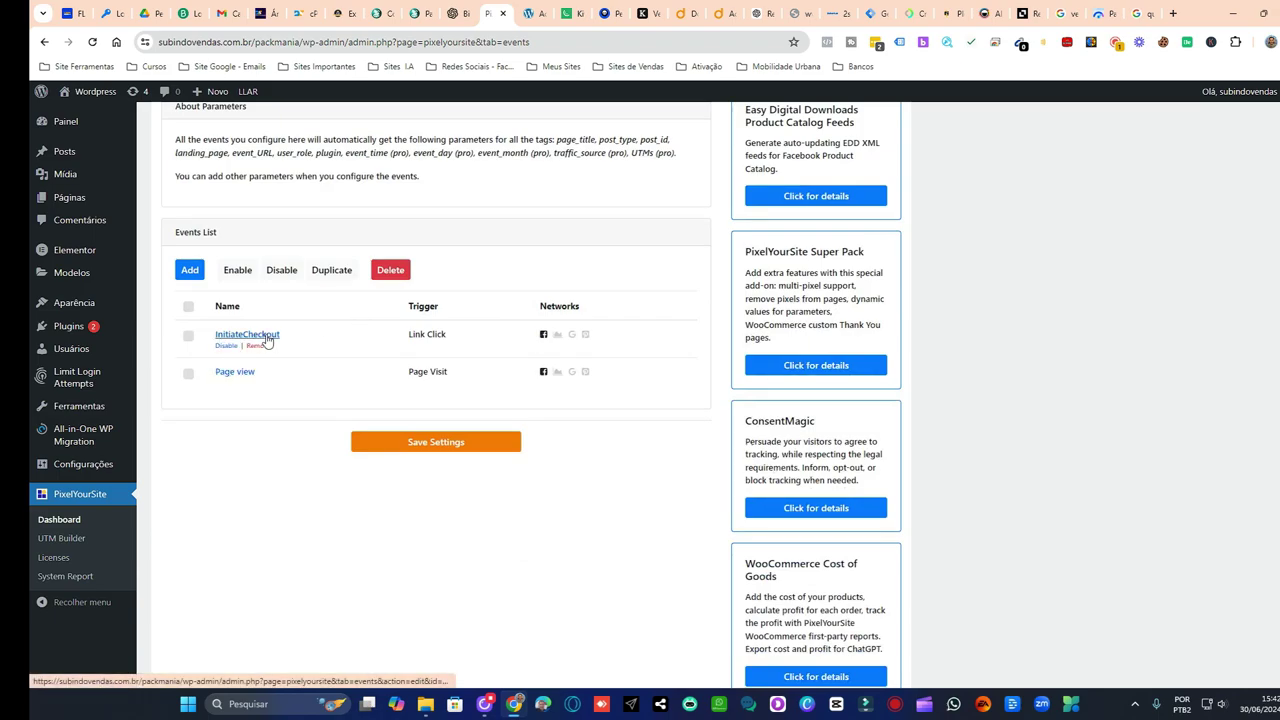
mouse_move(220, 372)
left_click(233, 375)
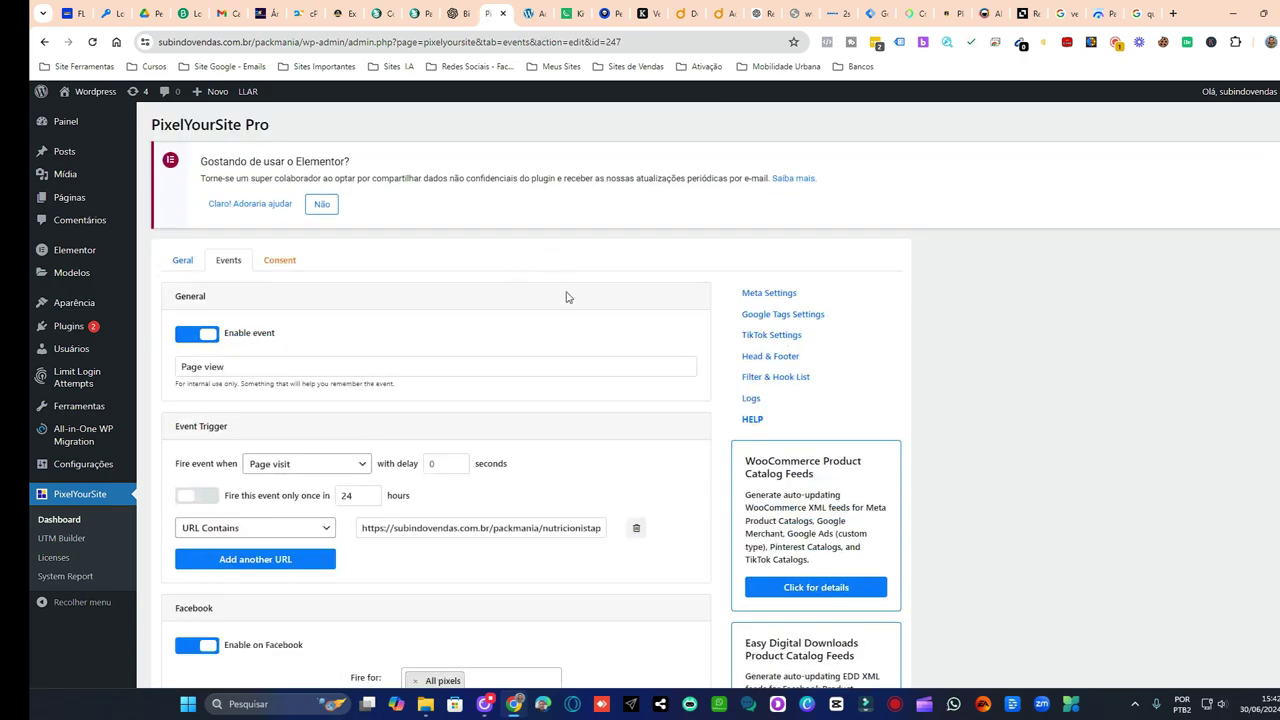
Examine the Page view event's trigger, URL condition and Facebook event type
scroll(600, 305, "down", 2)
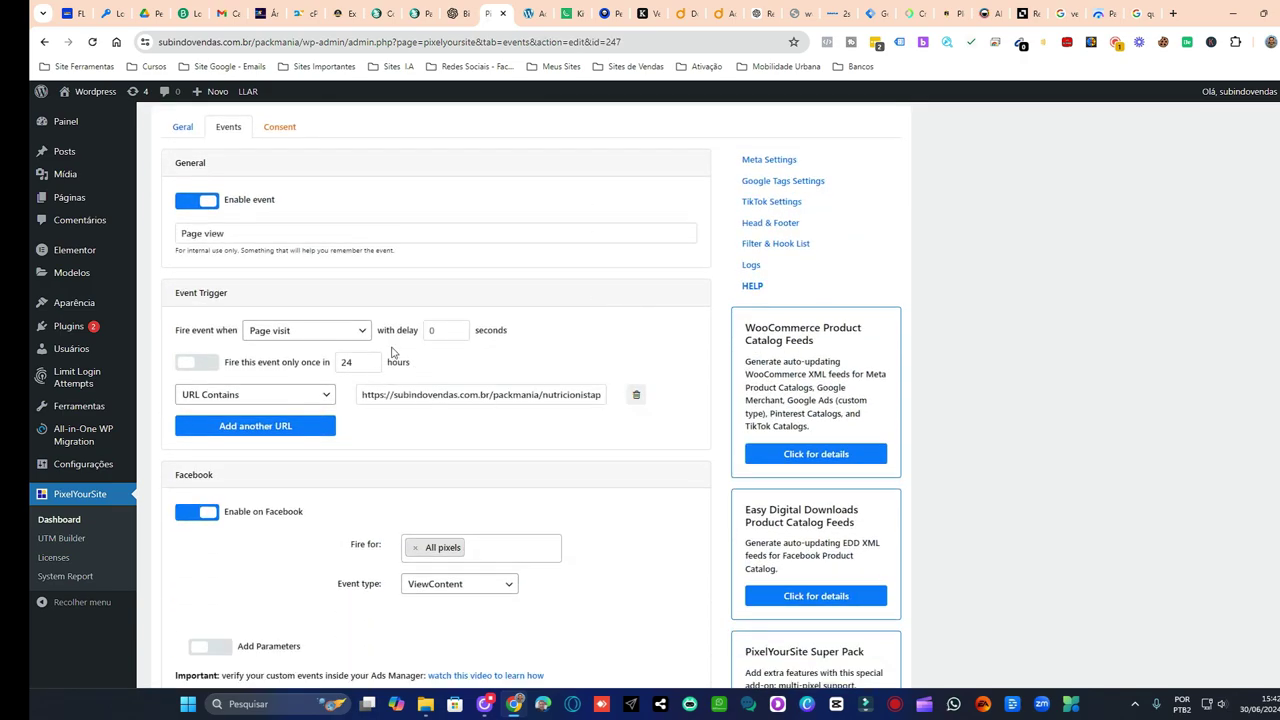
scroll(593, 346, "down", 5)
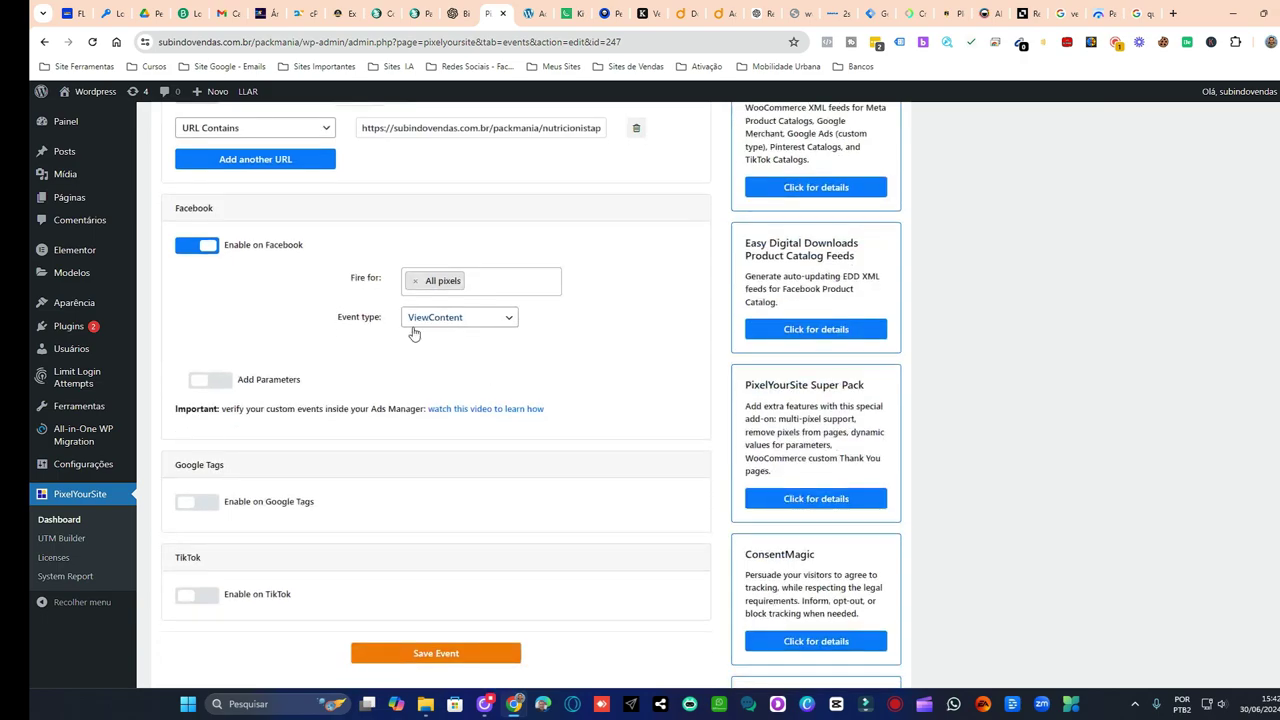
scroll(540, 356, "down", 4)
scroll(540, 356, "up", 10)
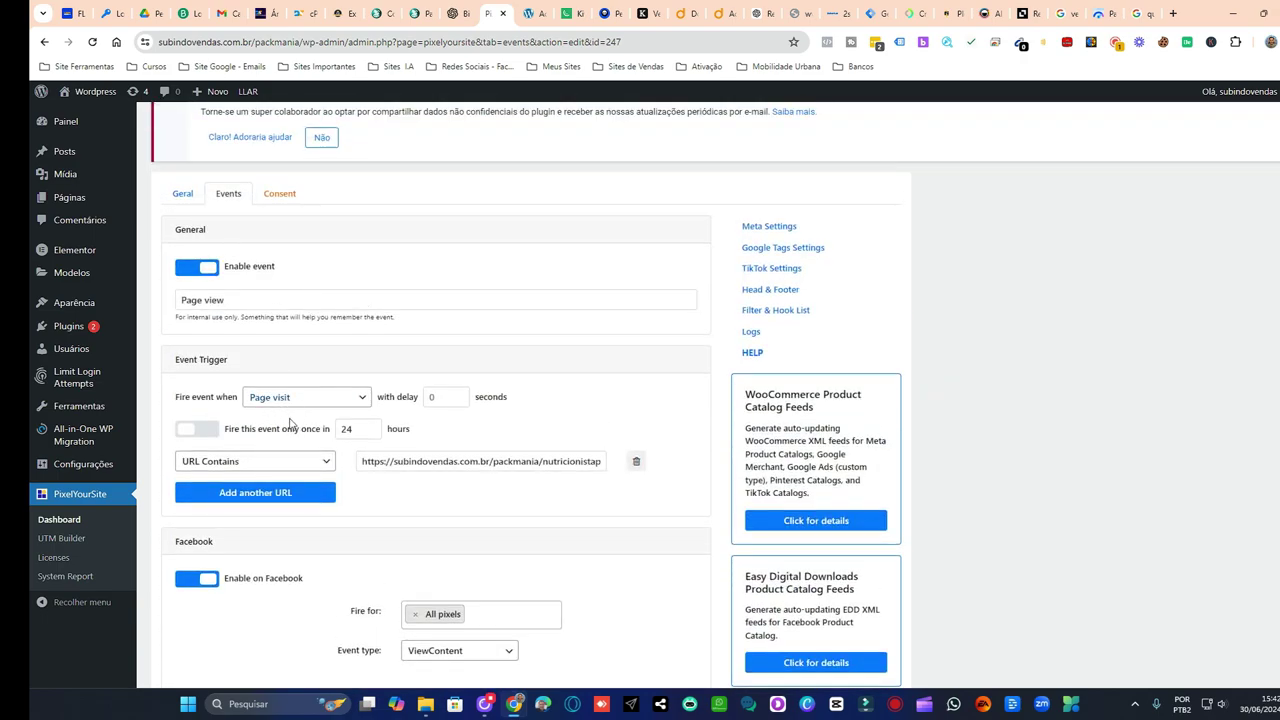
left_click(323, 456)
Return to the user-defined events list and open the InitiateCheckout event
left_click(183, 195)
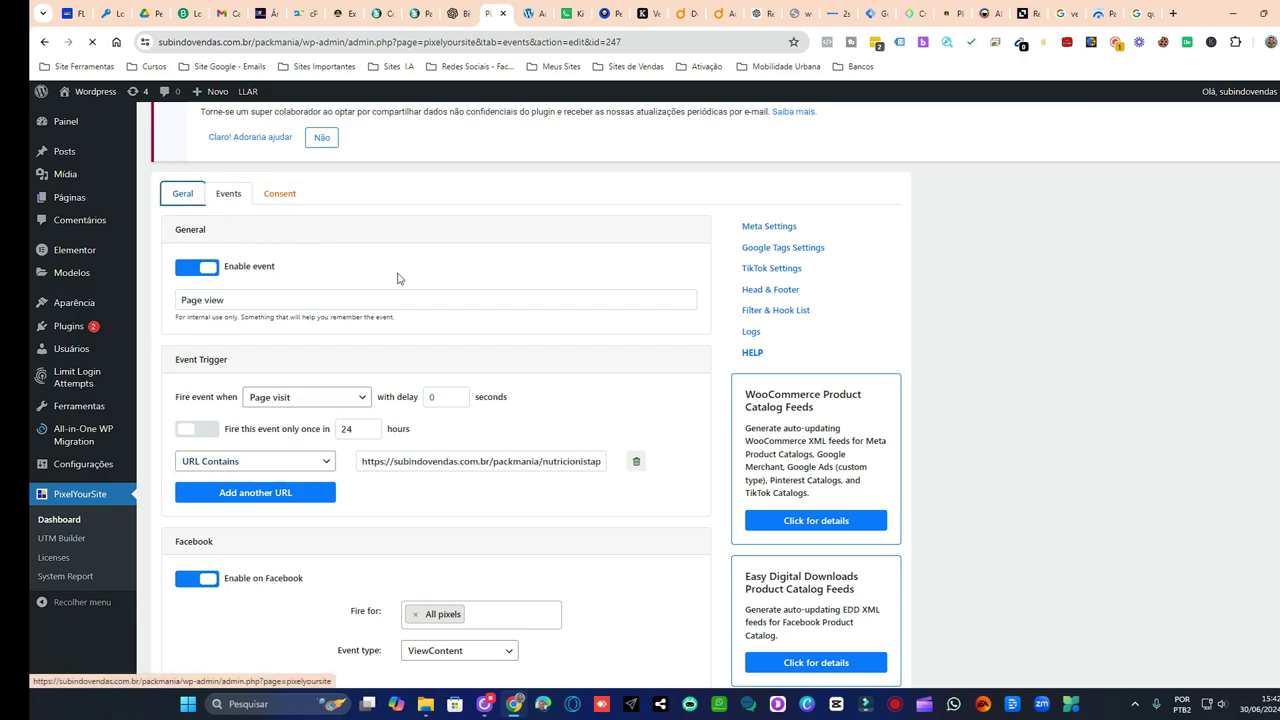
scroll(418, 288, "down", 3)
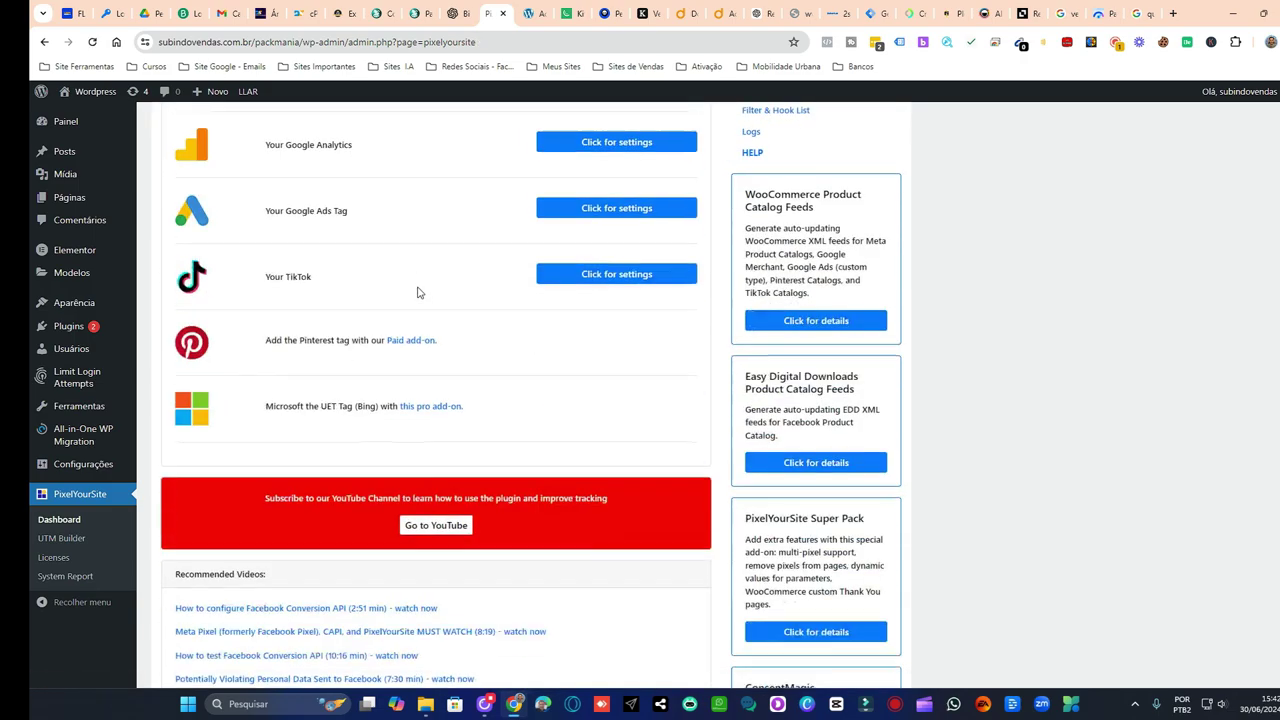
scroll(420, 289, "up", 3)
left_click(228, 260)
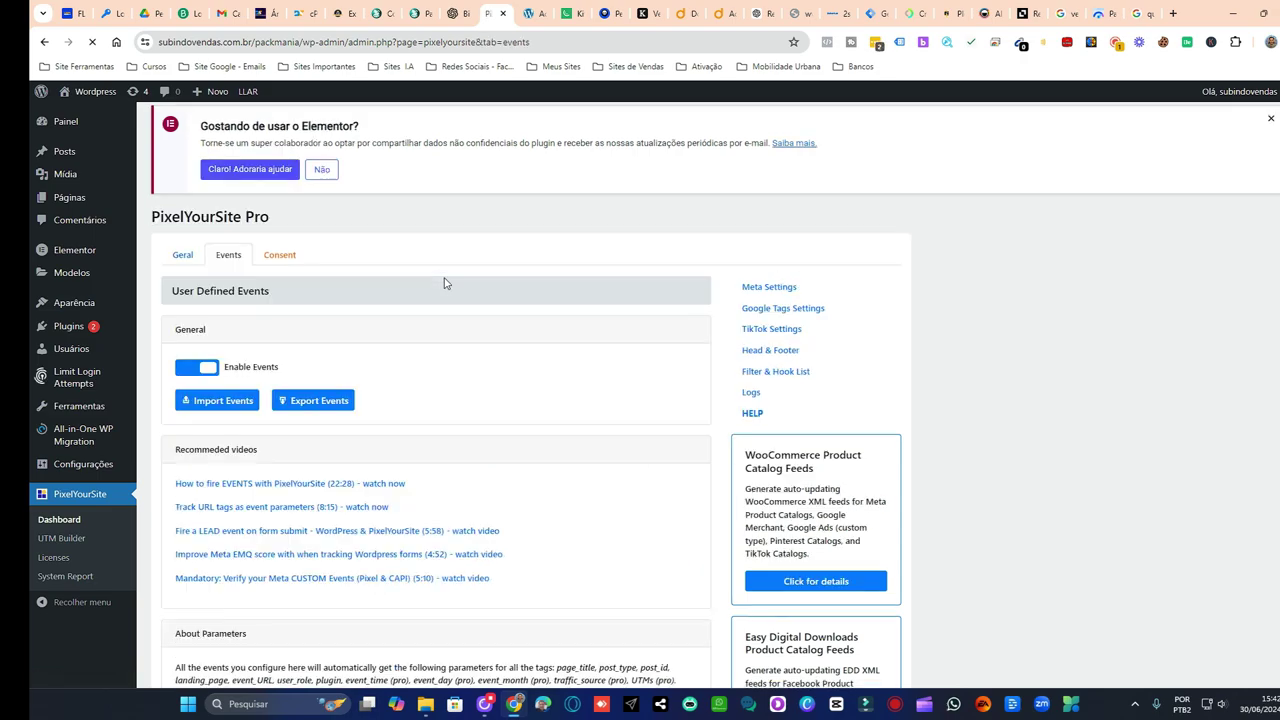
scroll(443, 283, "down", 8)
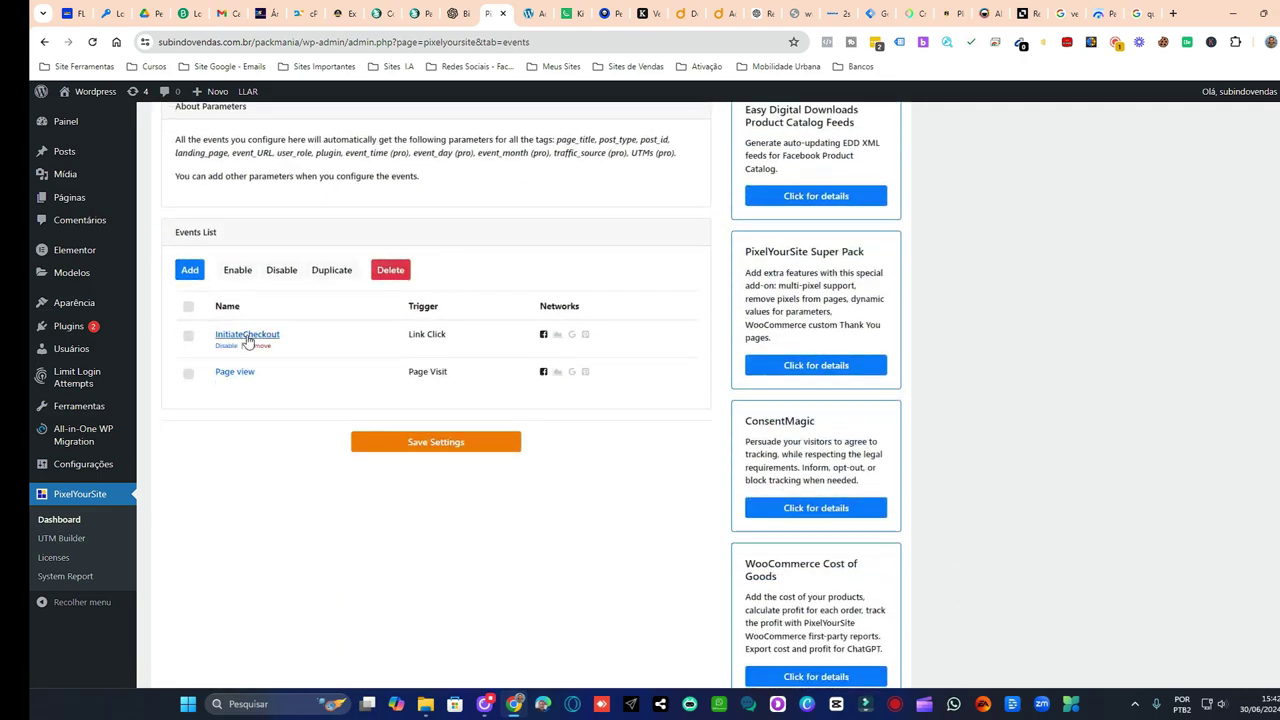
left_click(245, 336)
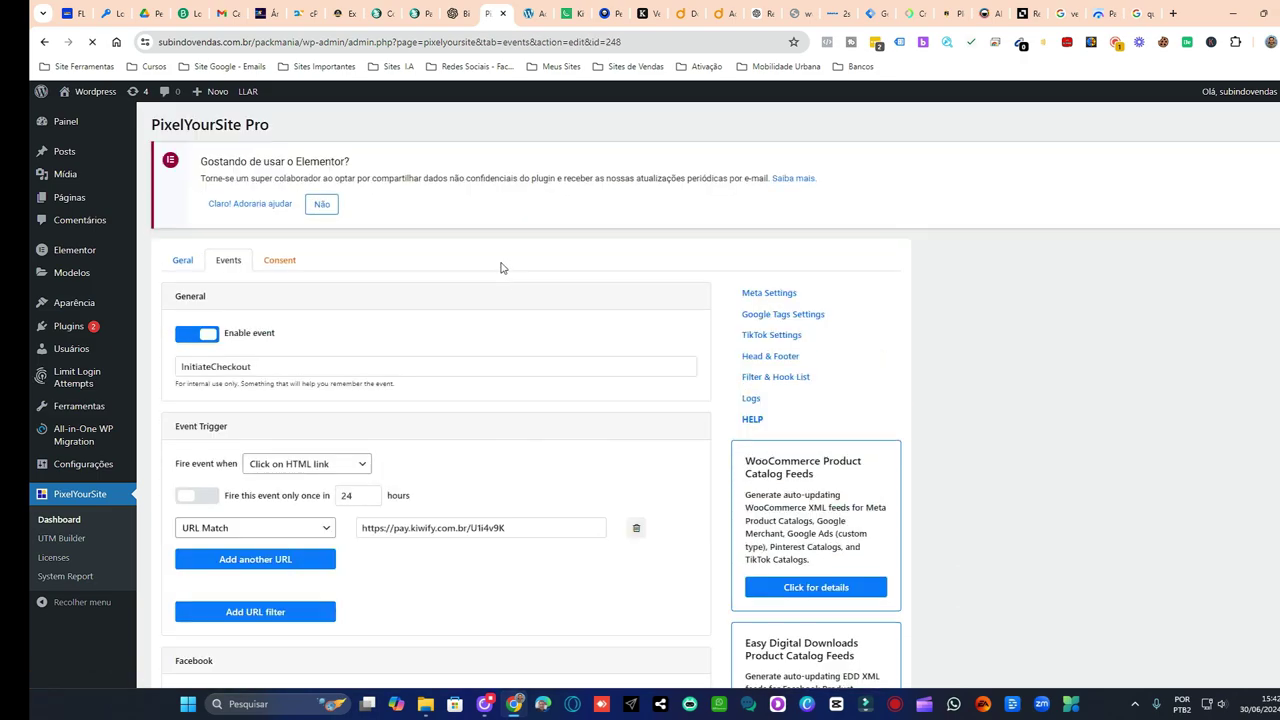
Review the InitiateCheckout event's link trigger and Facebook settings, and dismiss the Elementor data-sharing notice
scroll(479, 283, "down", 2)
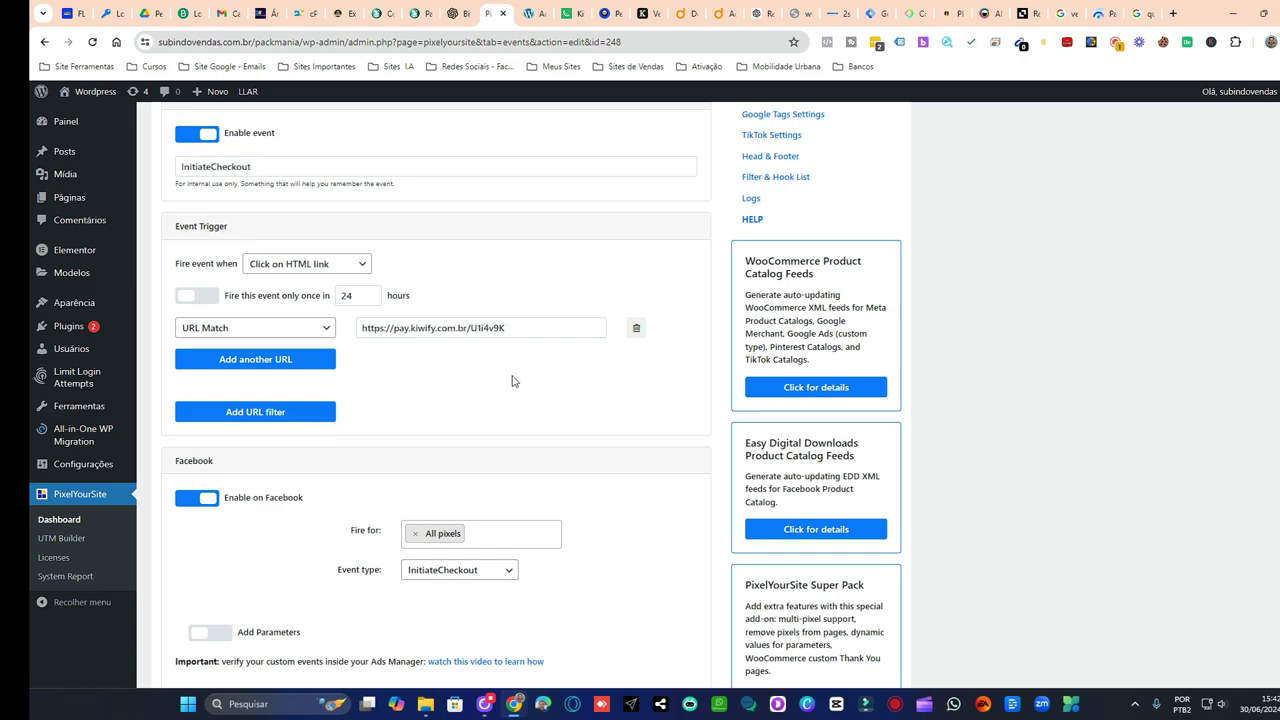
scroll(512, 381, "down", 2)
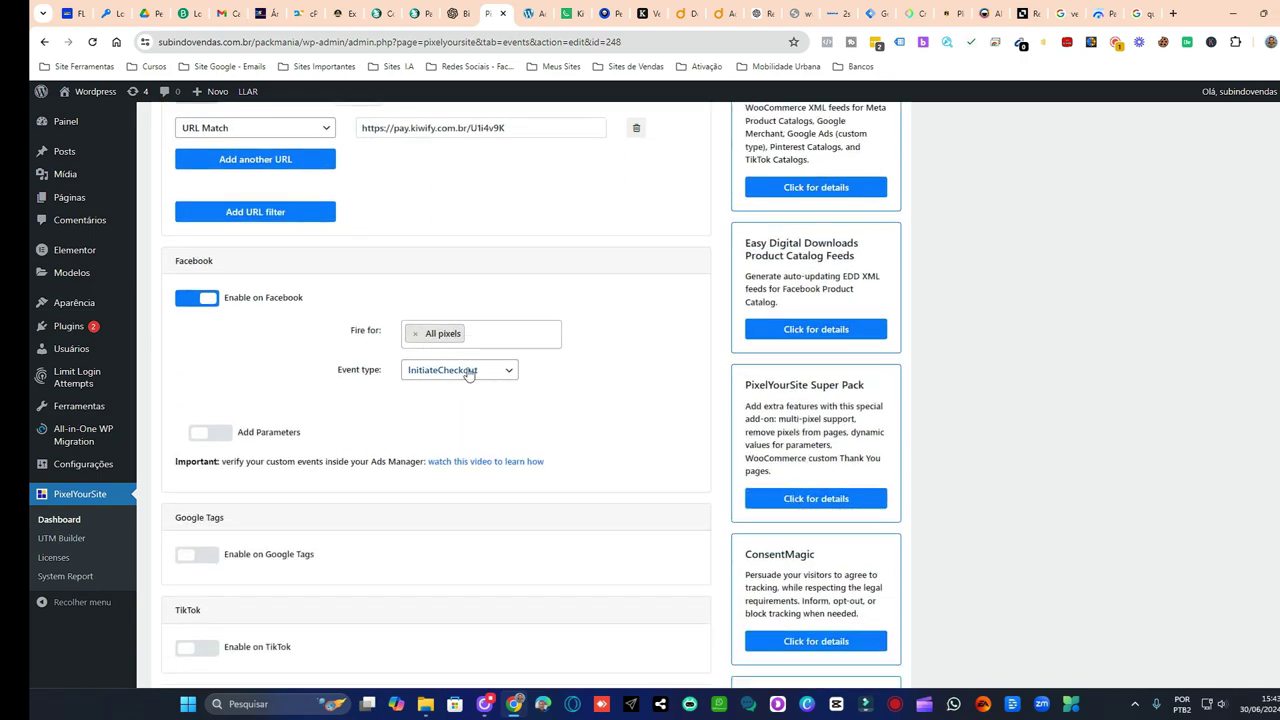
scroll(586, 362, "down", 3)
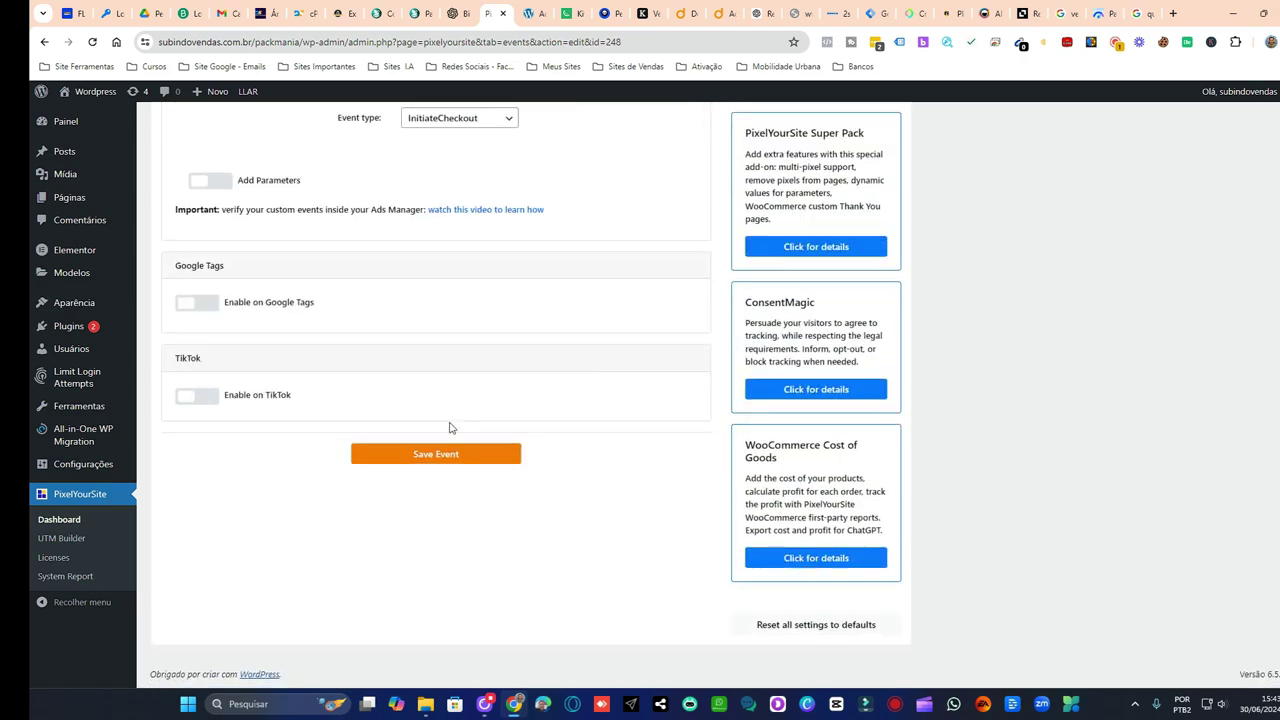
scroll(606, 275, "up", 5)
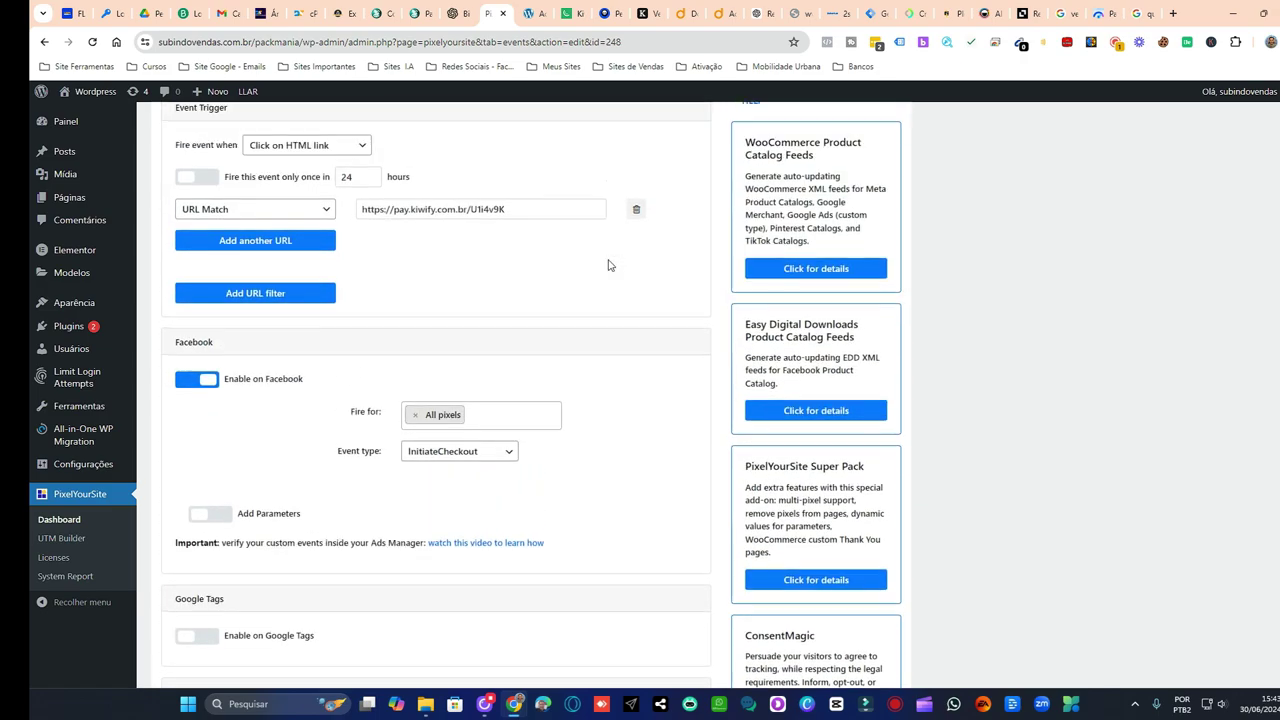
scroll(590, 282, "up", 2)
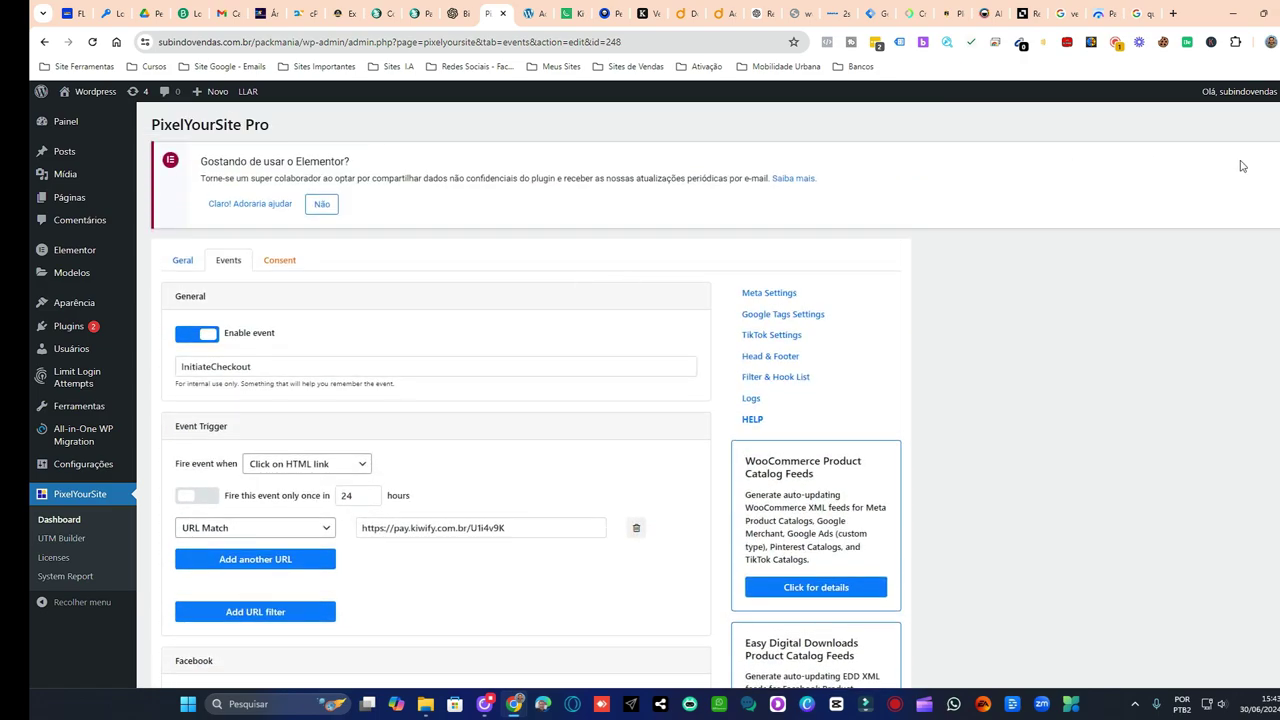
left_click(1277, 157)
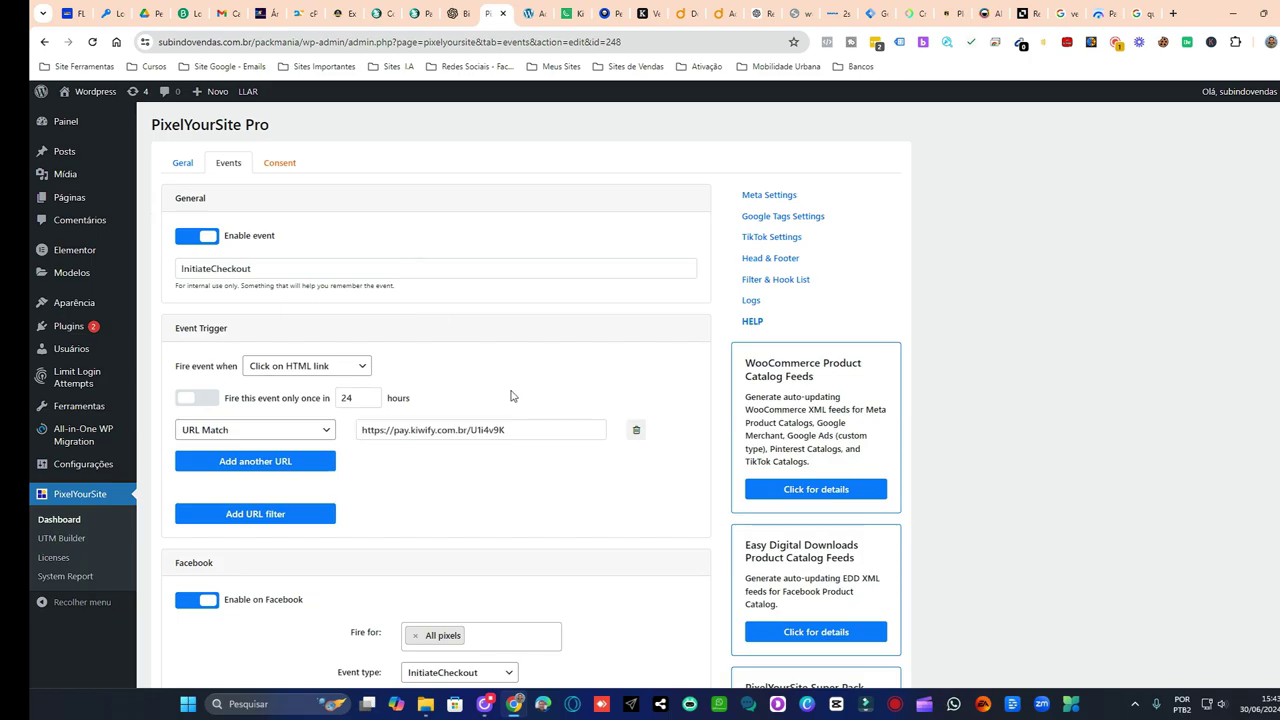